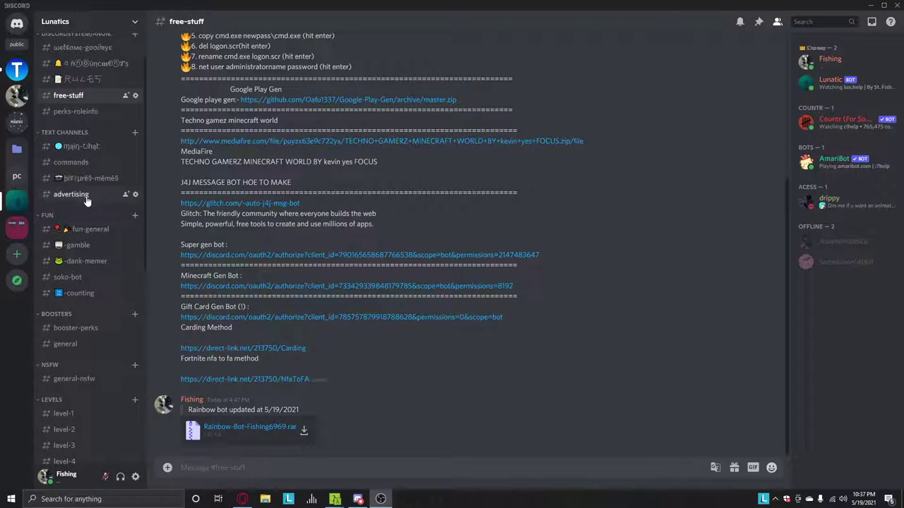
Step: Open the main chat channel and view the list of active invites in the Lunatics server settings
scroll(71, 197, "up", 1)
left_click(90, 198)
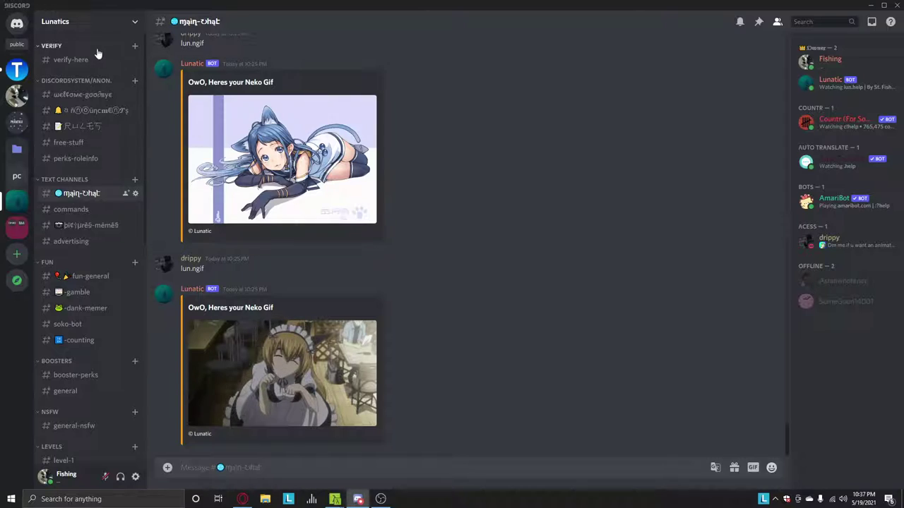
left_click(92, 21)
left_click(89, 83)
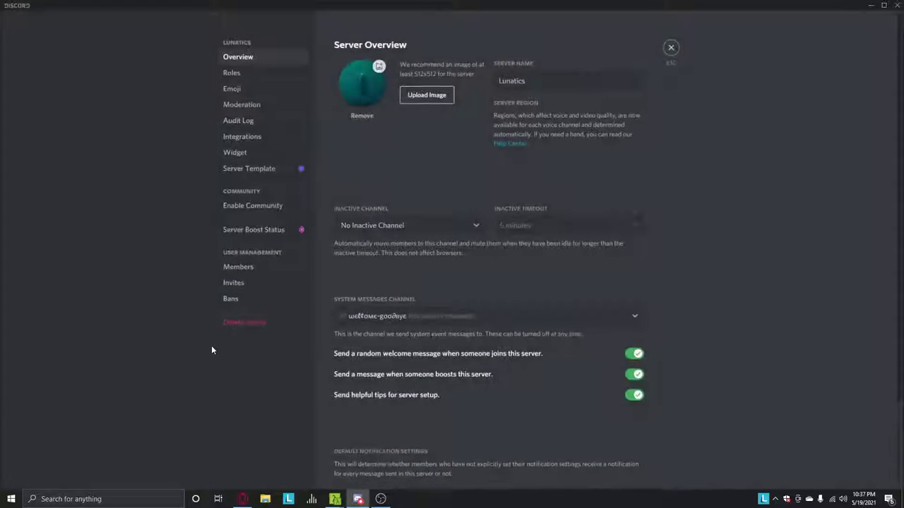
left_click(236, 286)
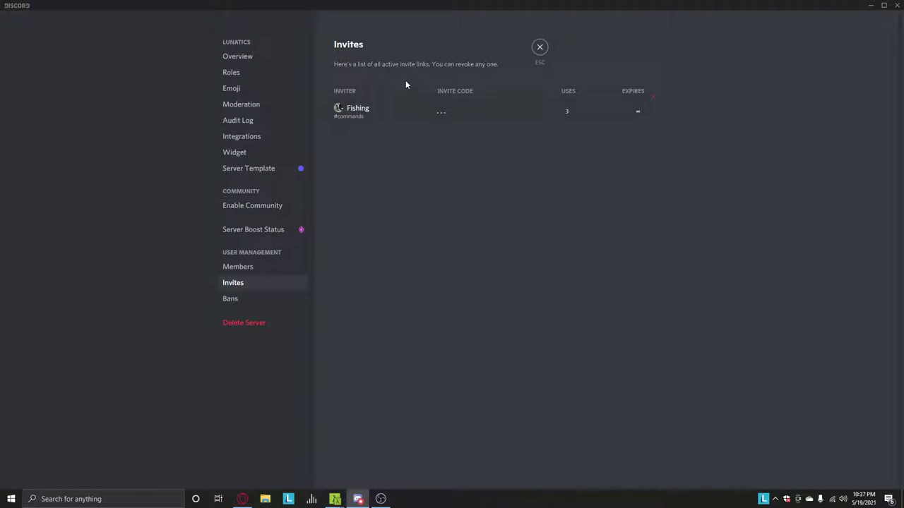
left_click(539, 47)
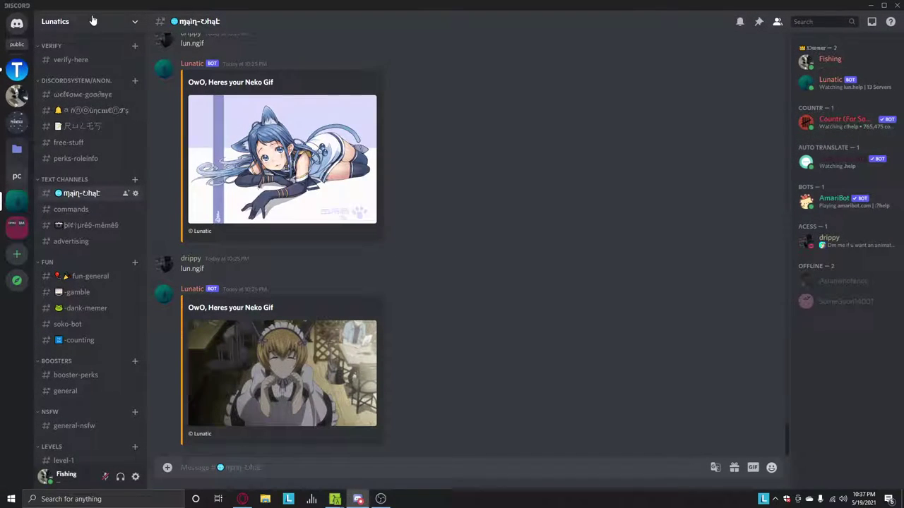
Step: Create an invite link to the Lunatics server that never expires and copy it
left_click(99, 22)
left_click(120, 73)
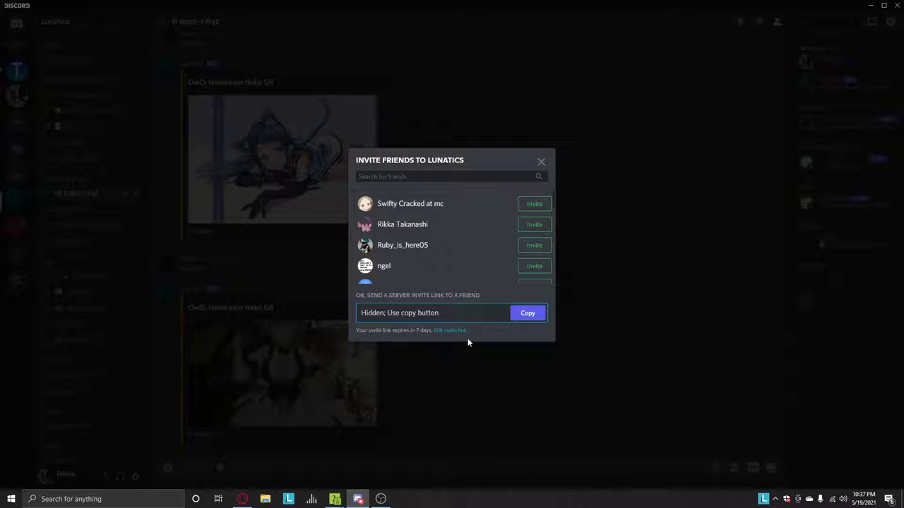
left_click(458, 337)
left_click(394, 209)
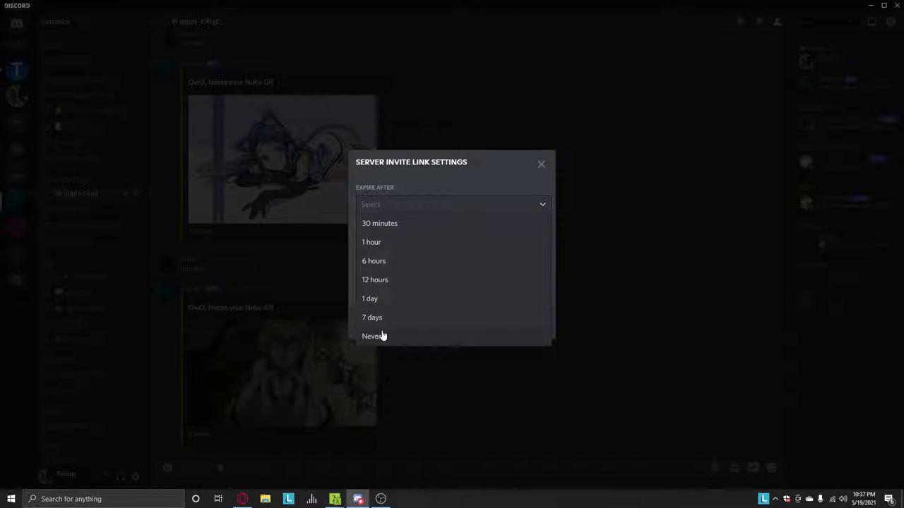
left_click(381, 334)
left_click(385, 247)
left_click(389, 266)
left_click(534, 327)
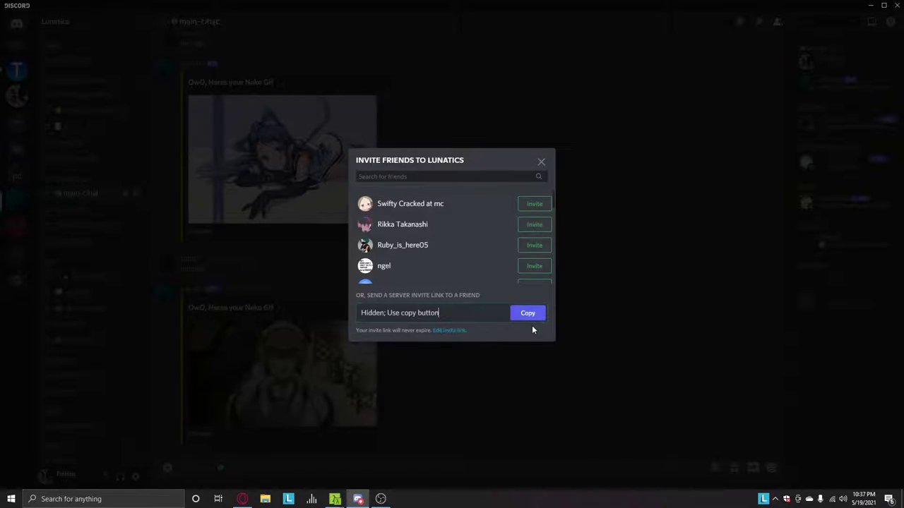
left_click(528, 313)
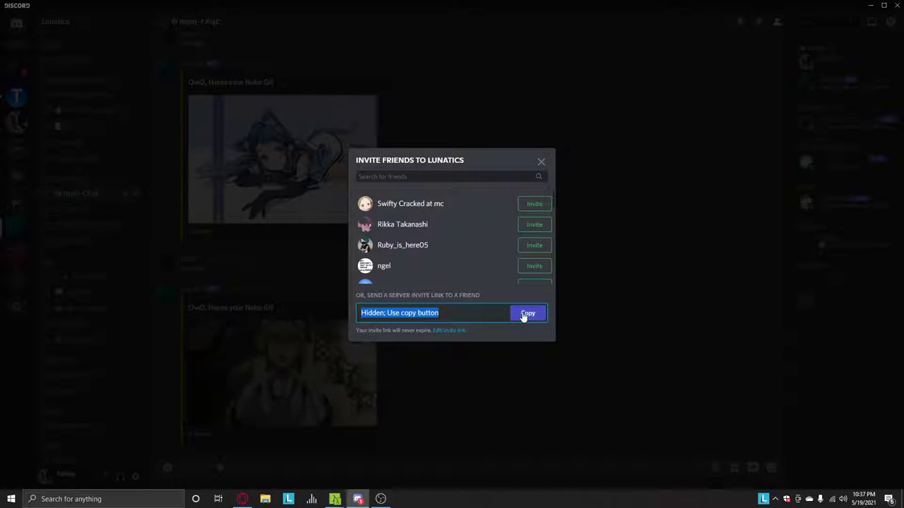
left_click(541, 165)
key("ctrl+v")
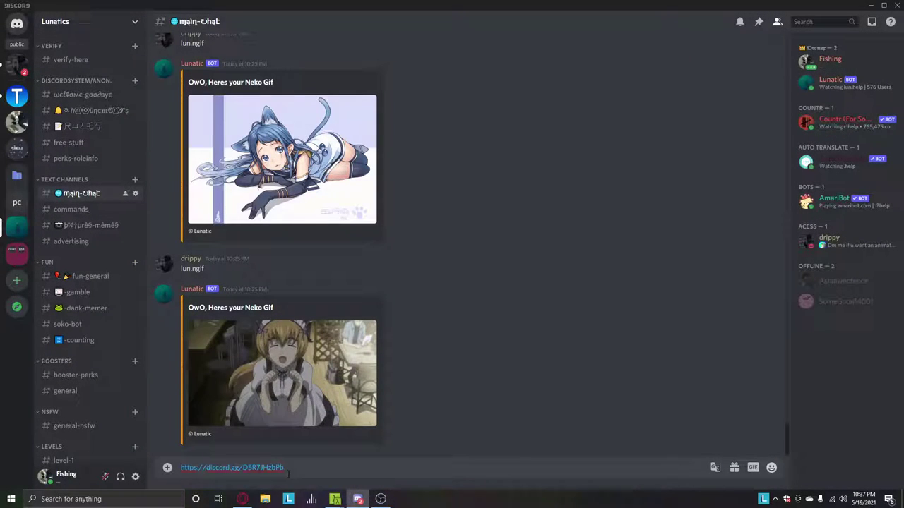
left_click_drag(206, 468, 161, 468)
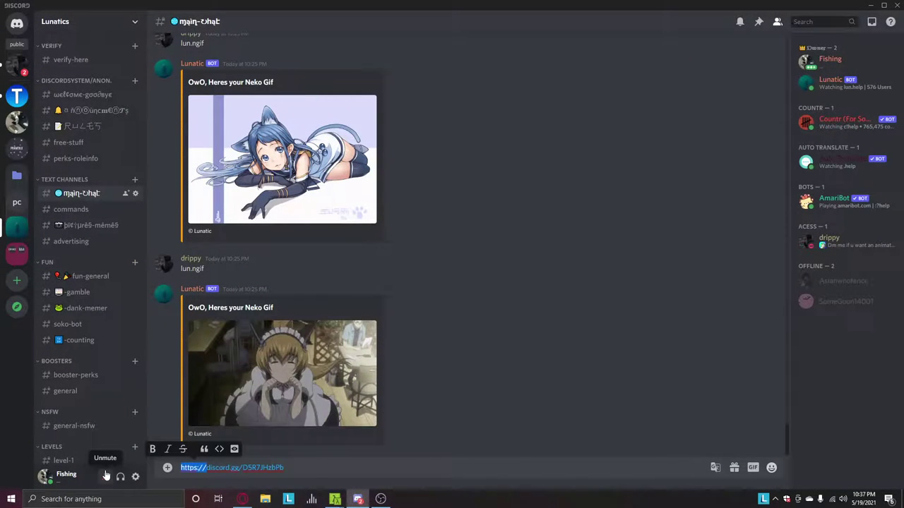
key("BackSpace")
key("ctrl+a")
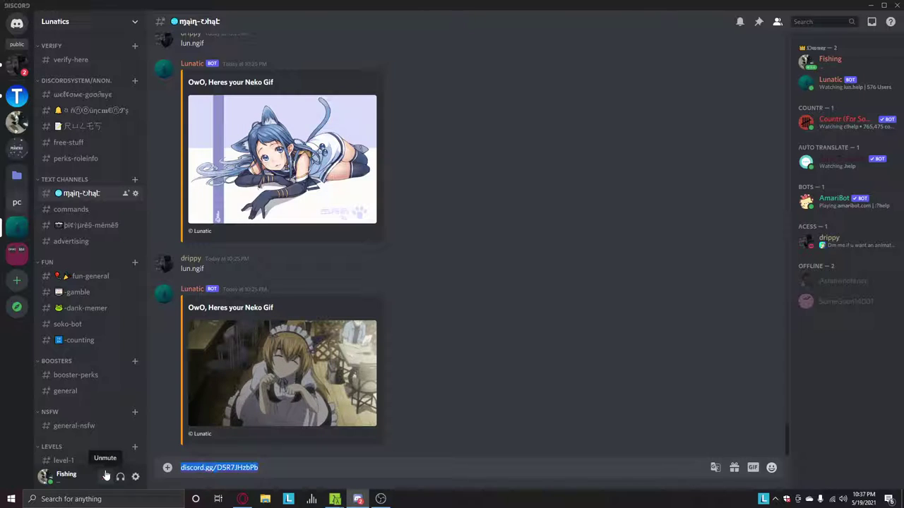
key("End")
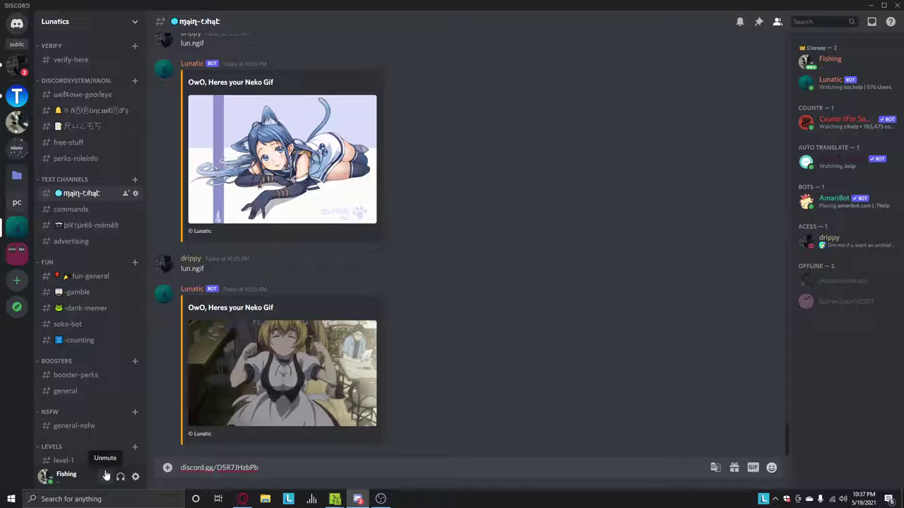
key("Home")
type("Server ")
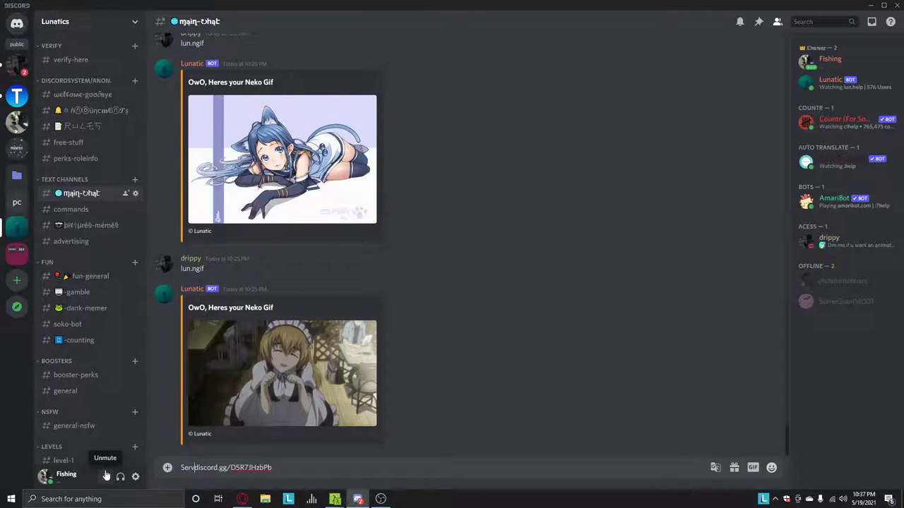
type("invite:")
key("Return")
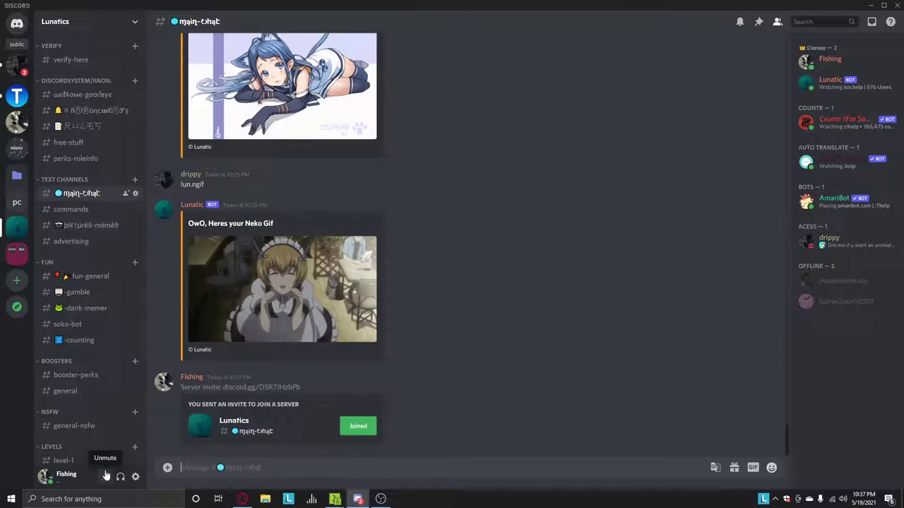
key("shift")
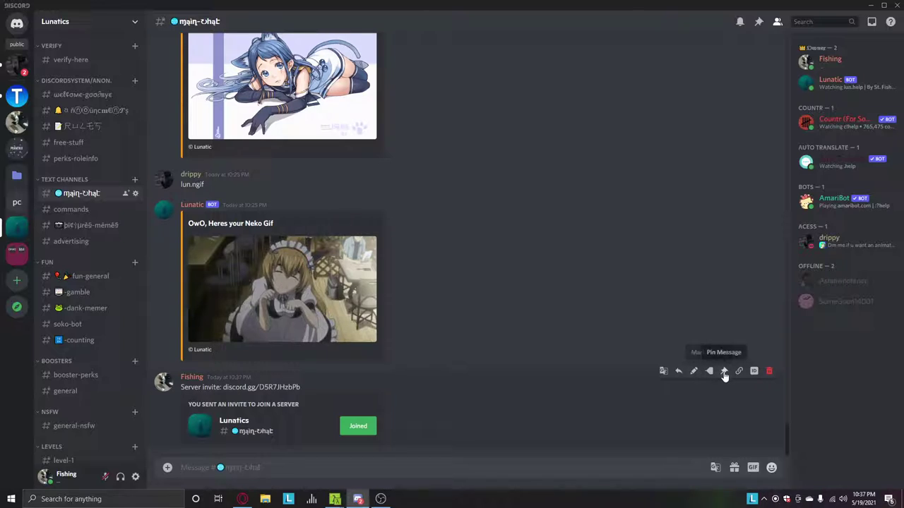
left_click(724, 372, "shift")
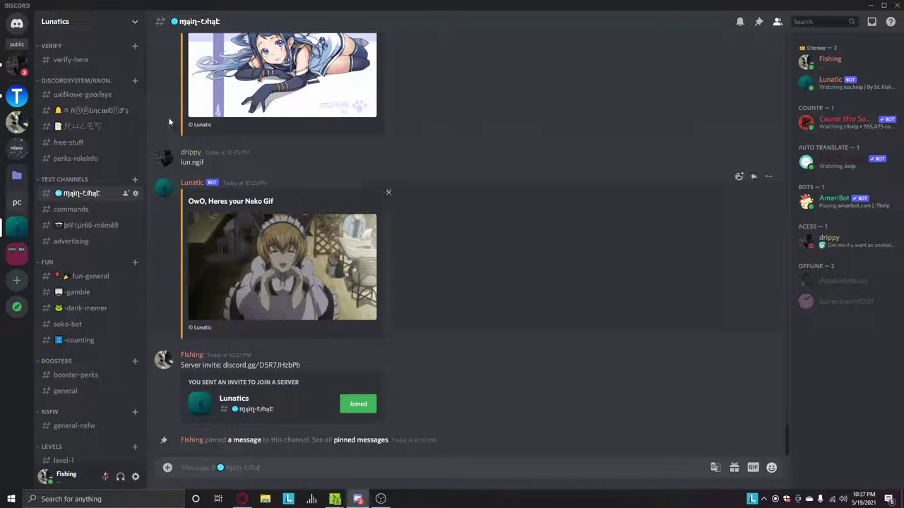
Step: Send the !verify command in the verify-here channel
left_click(98, 49)
left_click(99, 49)
left_click(84, 61)
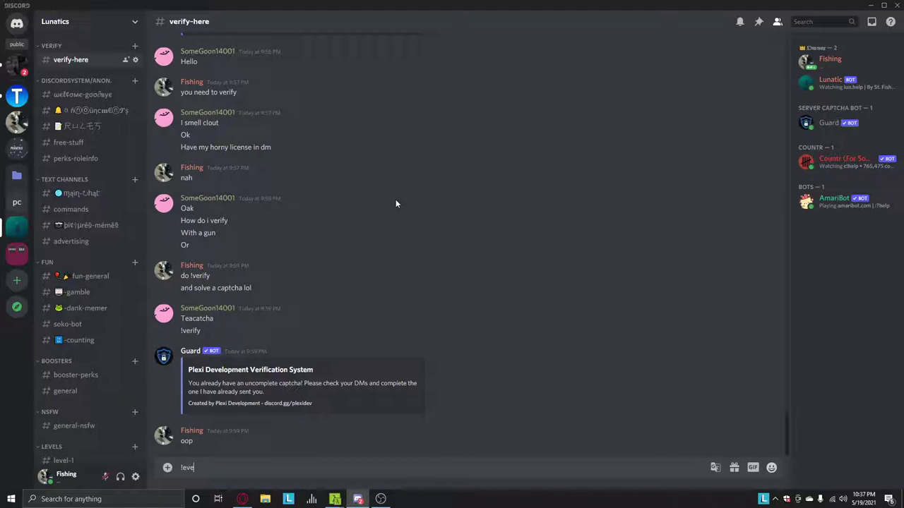
type("fy")
key("Return")
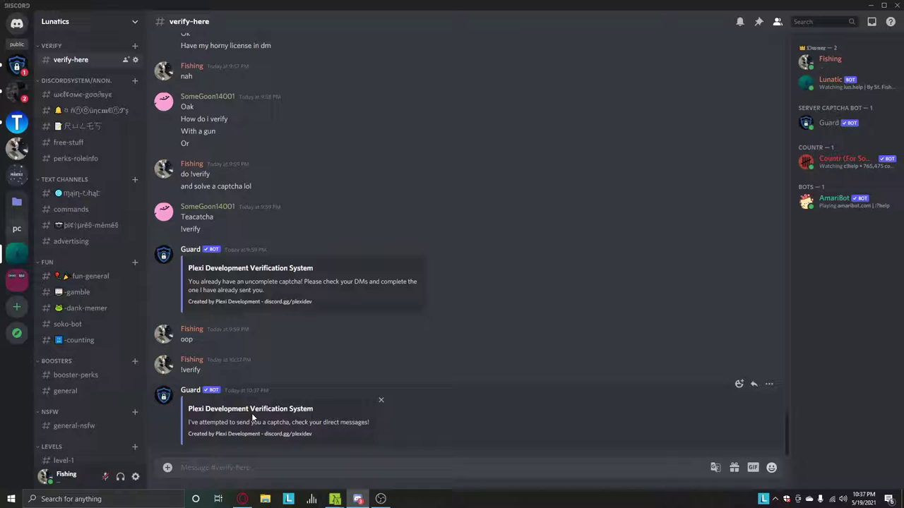
Step: Send the requested captcha code to Server Captcha Bot in its direct message and return to the Lunatics server
left_click(17, 65)
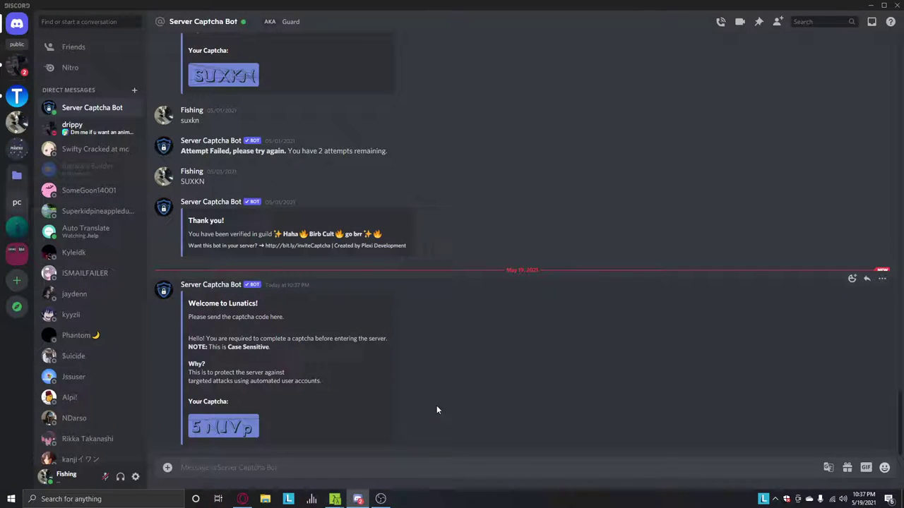
type("5NJVp")
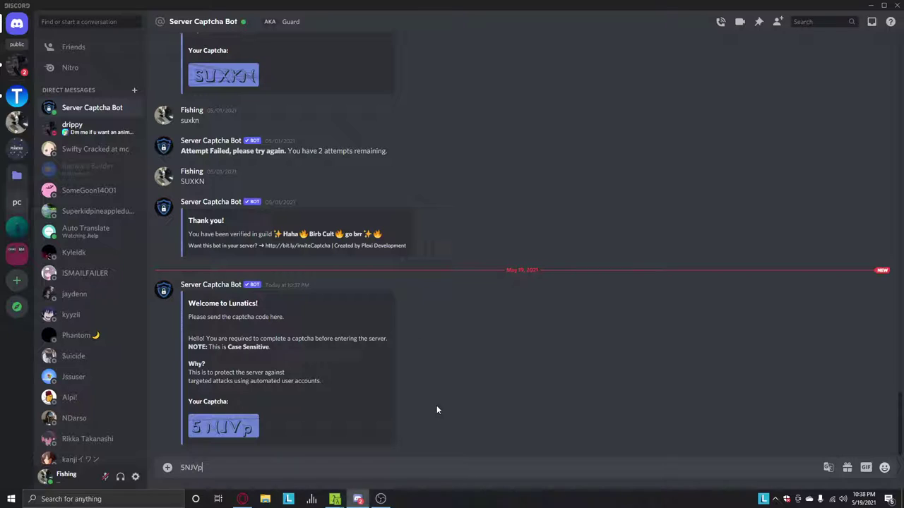
key("Return")
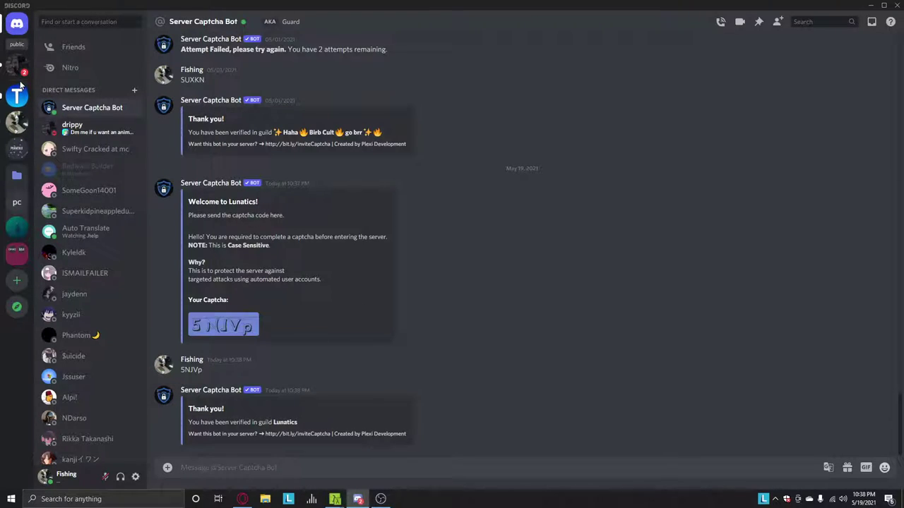
left_click(17, 64)
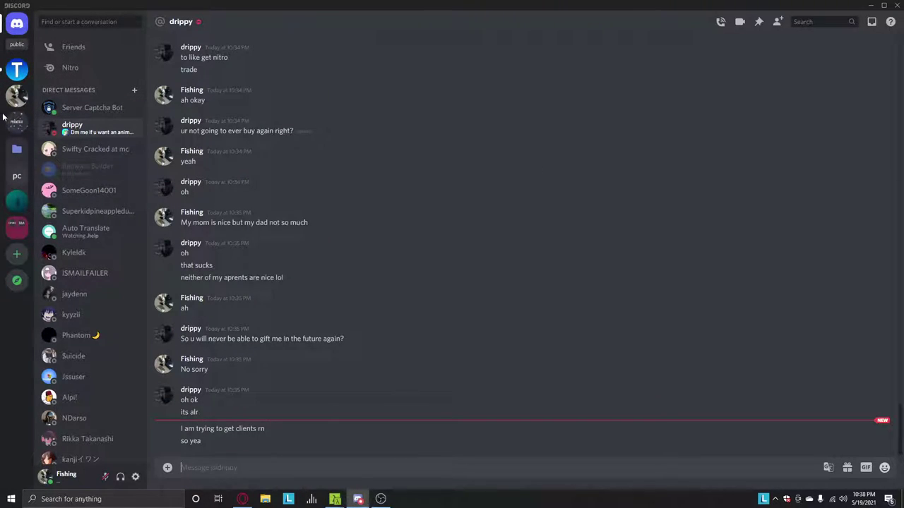
left_click(17, 205)
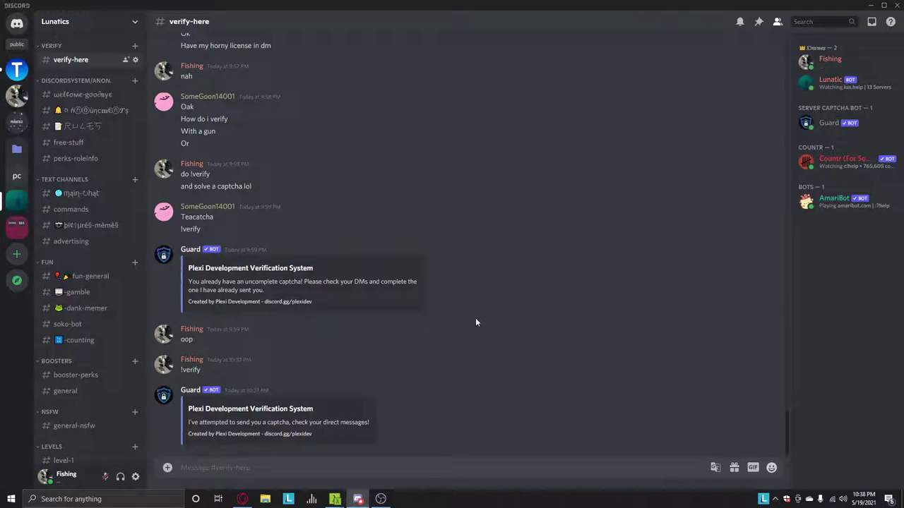
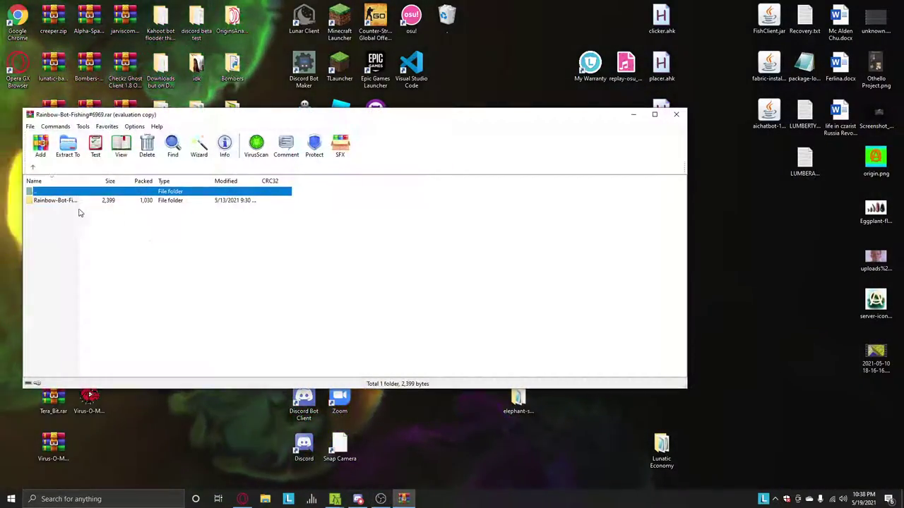
Step: Extract the Rainbow-Bot-Fishing#6969 folder from the WinRAR archive to the desktop, close the archive, and place the folder beside the archive file
left_click_drag(71, 201, 196, 402)
left_click(676, 114)
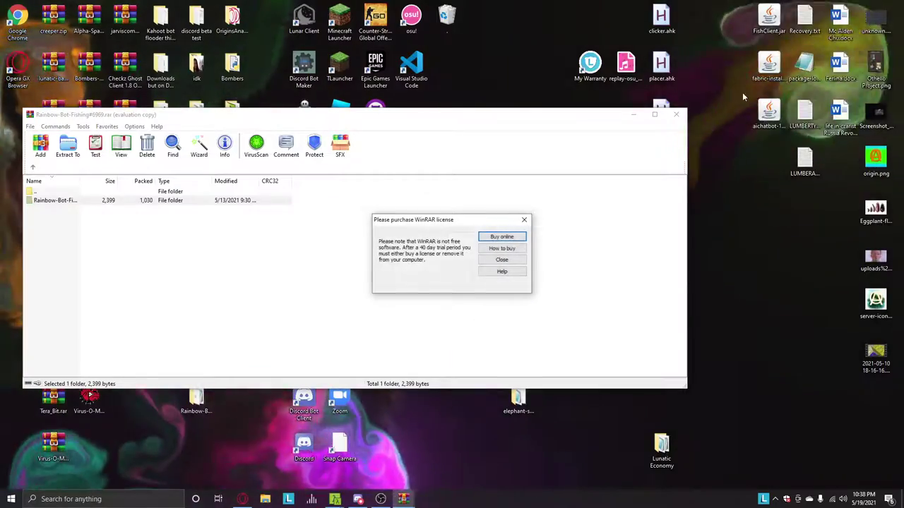
left_click(501, 259)
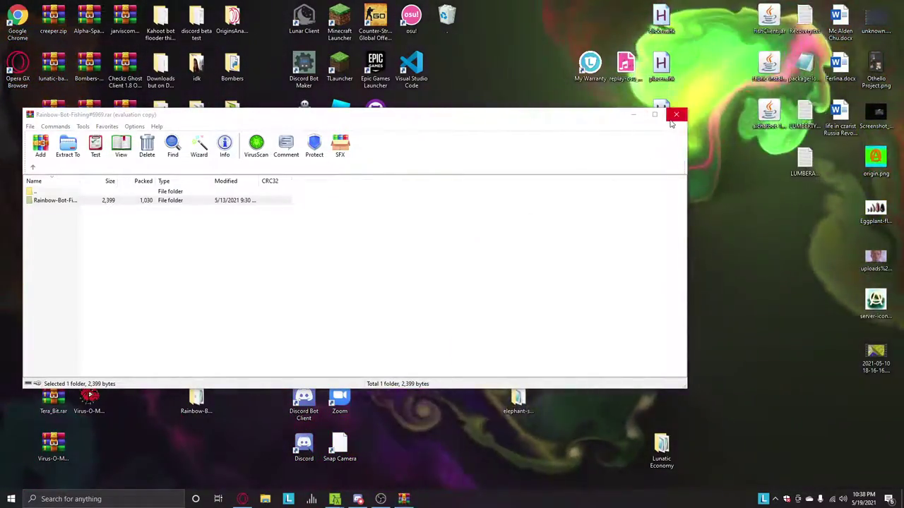
left_click(675, 113)
left_click_drag(196, 399, 125, 264)
Step: Open settings.json from the extracted Rainbow-Bot-Fishing#6969 folder in Notepad and maximize the window
double_click(124, 258)
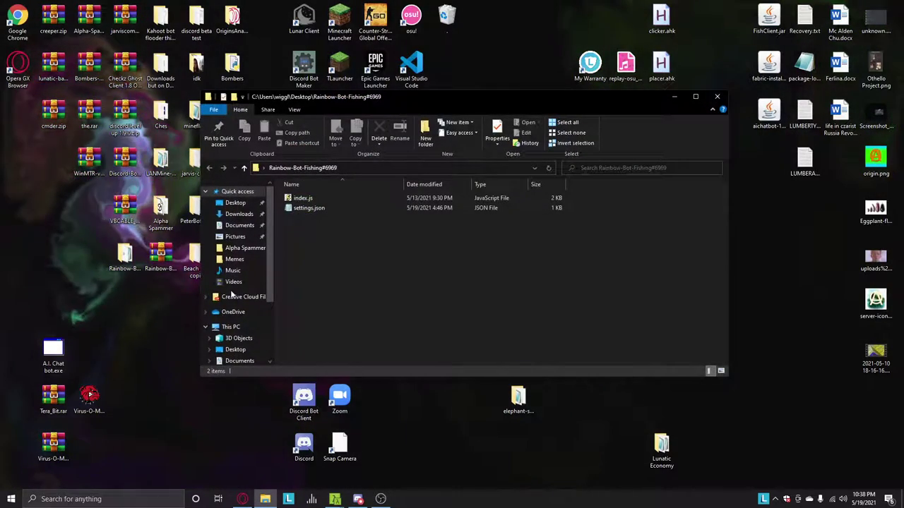
double_click(331, 207)
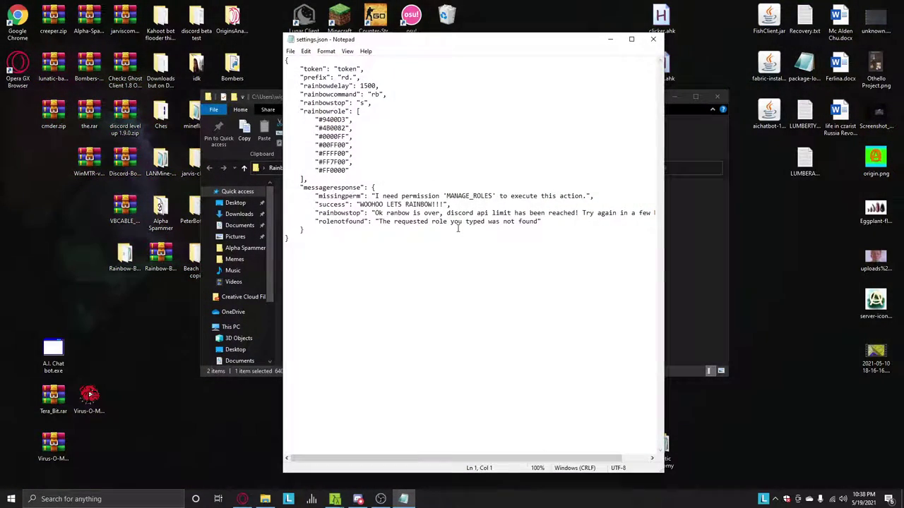
left_click_drag(459, 39, 318, 0)
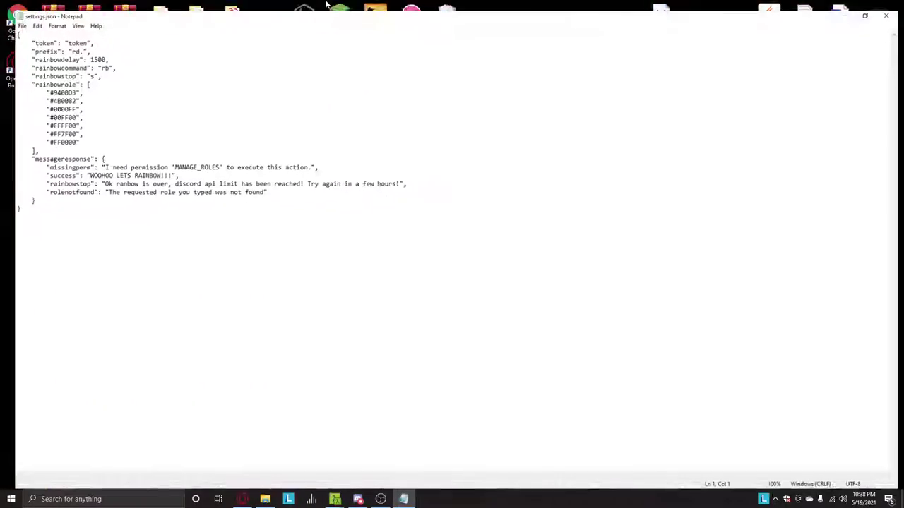
Step: Examine the hex colour codes in the rainbowrole list of settings.json
left_click_drag(21, 88, 70, 111)
left_click(86, 116)
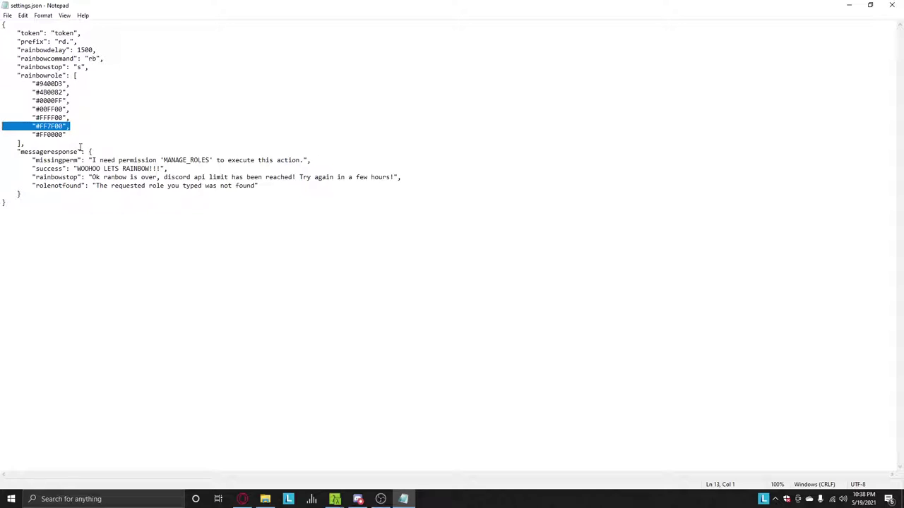
left_click_drag(89, 138, 3, 136)
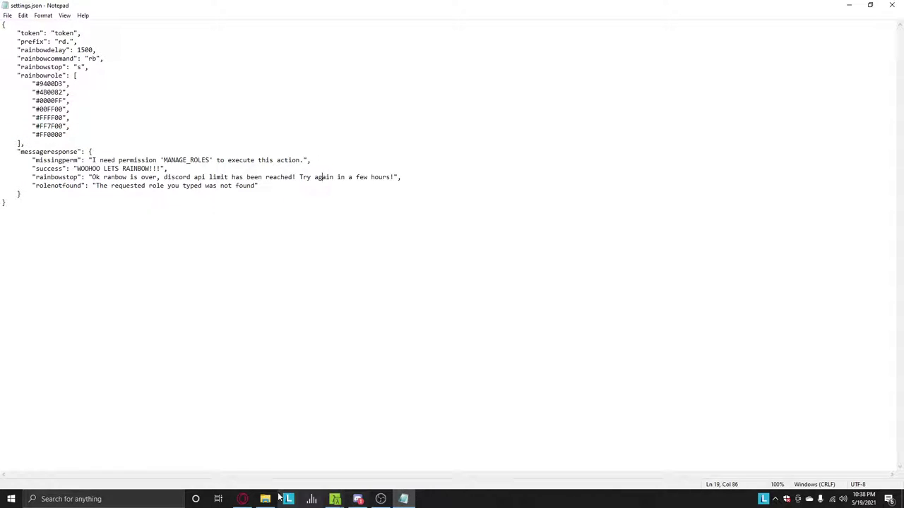
Step: Switch to the Opera browser and search for "discord developer portal" in a new tab
left_click(243, 499)
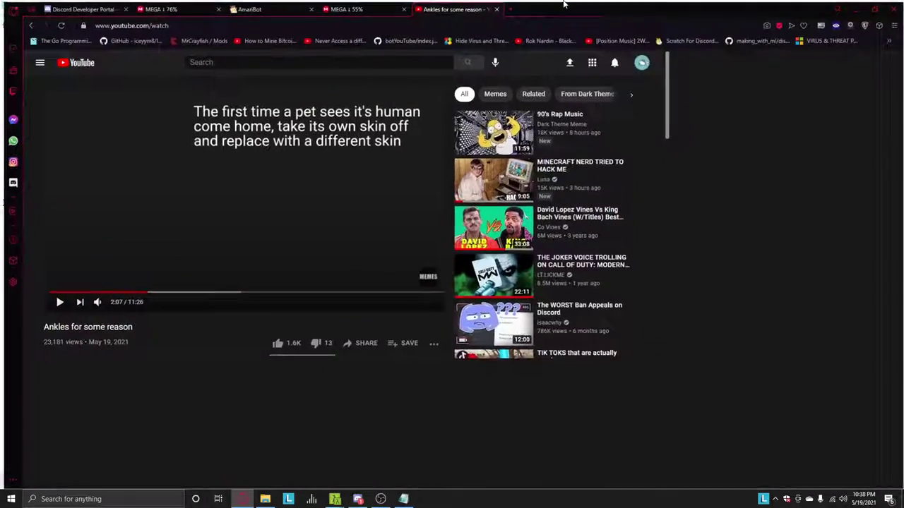
key("ctrl+t")
type("discor")
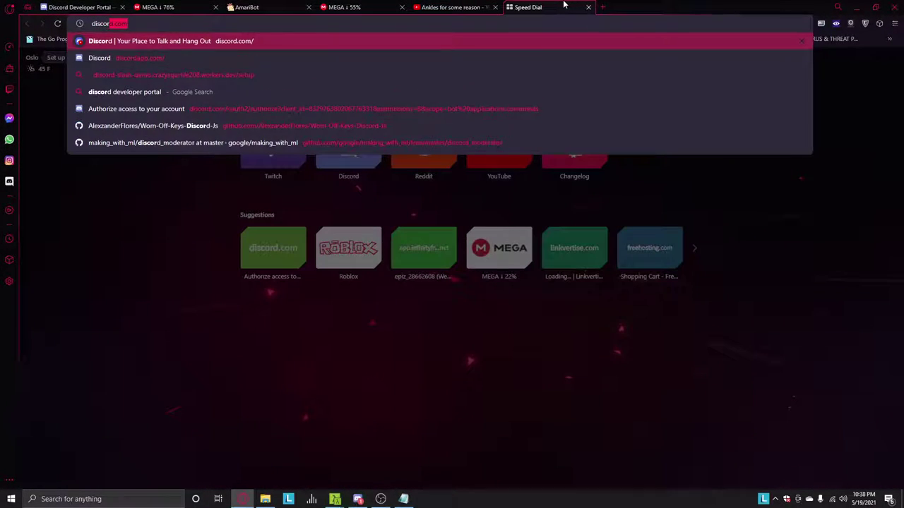
type("d developer portal")
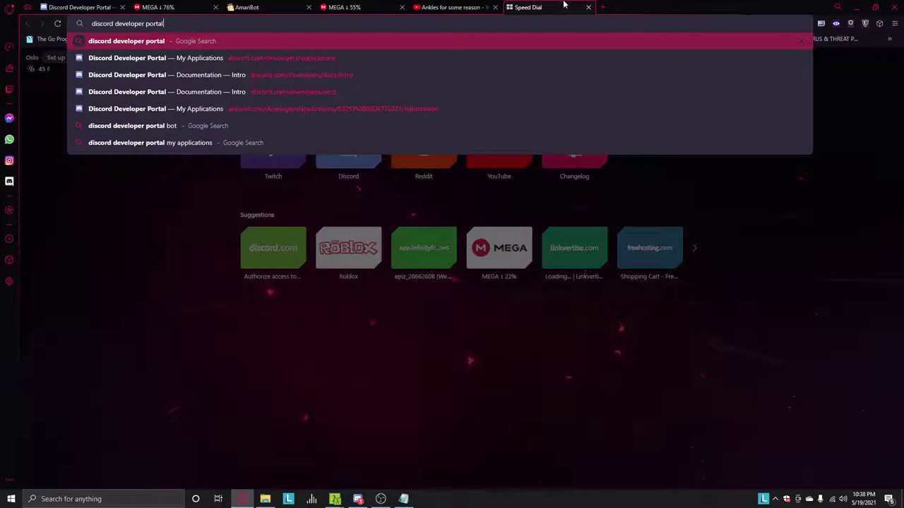
key("Return")
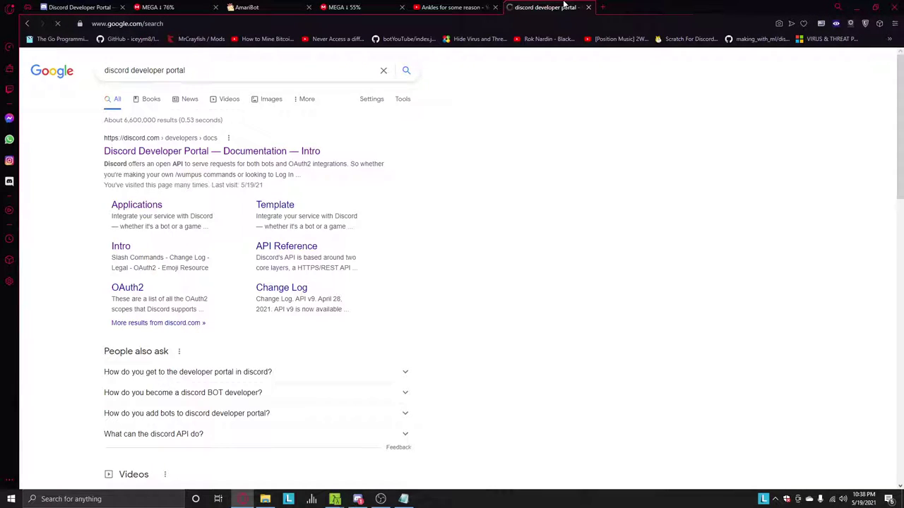
Step: Create a new application named test in the Discord Developer Portal and try to add a bot user to it
left_click(266, 155)
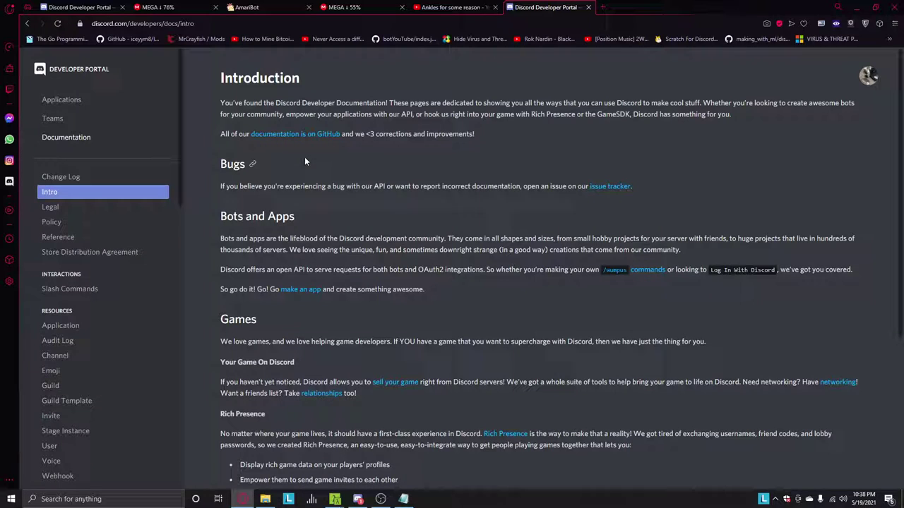
left_click(62, 100)
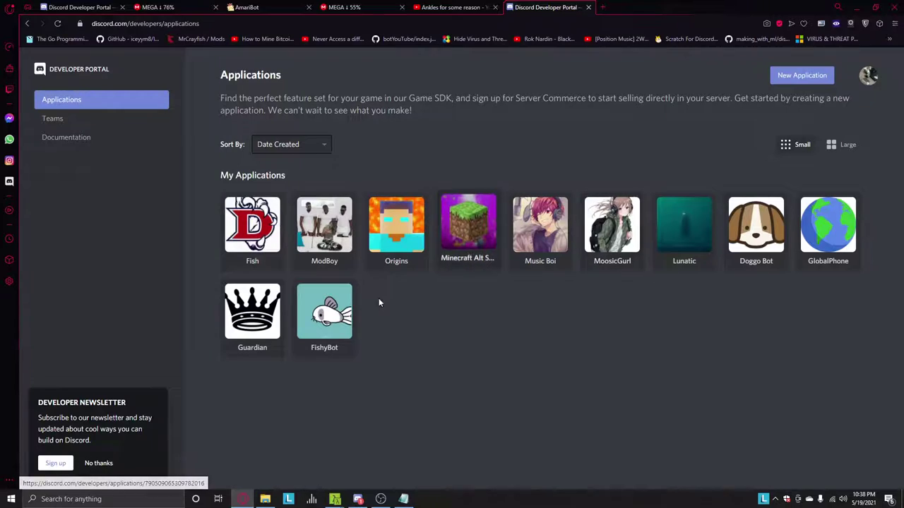
left_click(824, 78)
left_click(477, 277)
type("test")
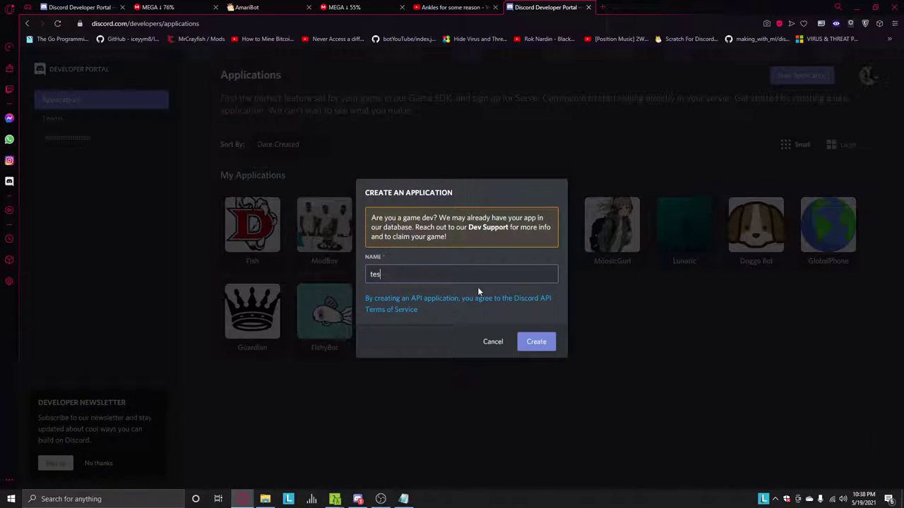
left_click(536, 343)
left_click(61, 192)
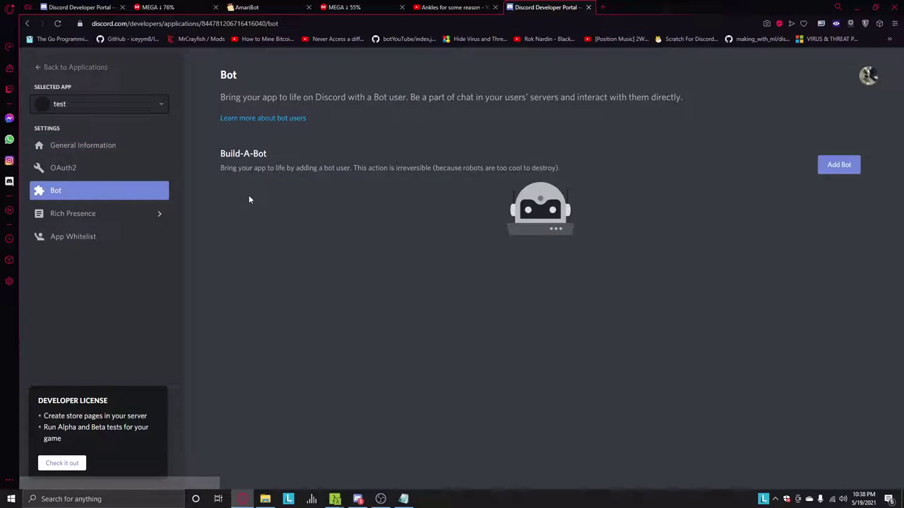
left_click(833, 165)
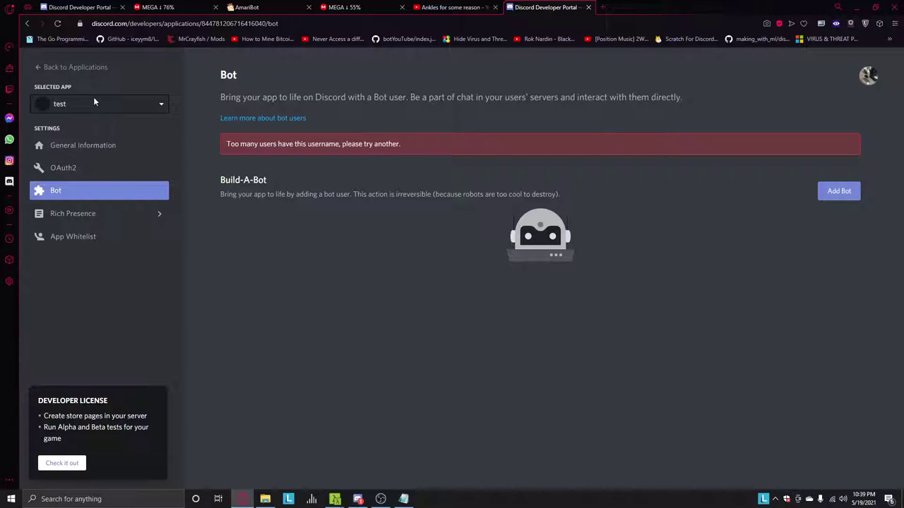
Step: Rename the test application to fsgdhtfjygukh, save the change, and add a bot user to it
left_click(88, 149)
double_click(346, 163)
type("fsgdhfjygukh")
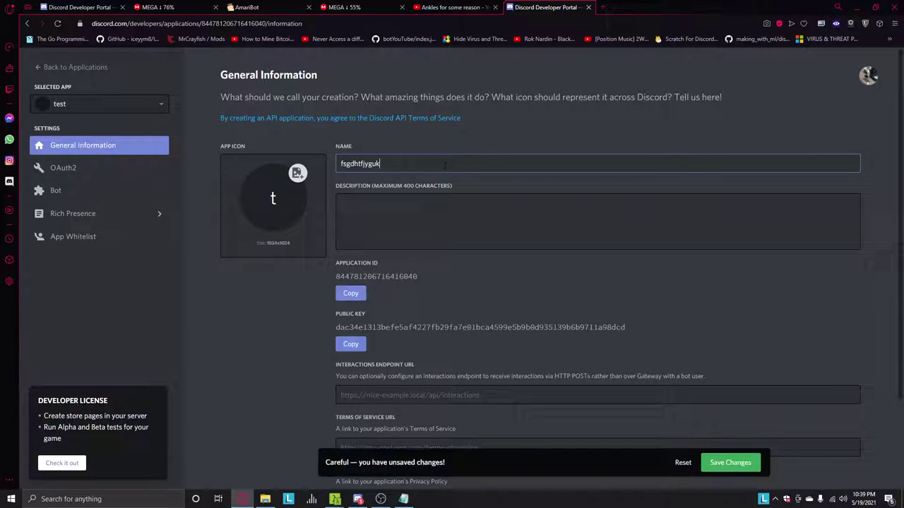
left_click(730, 466)
left_click(57, 190)
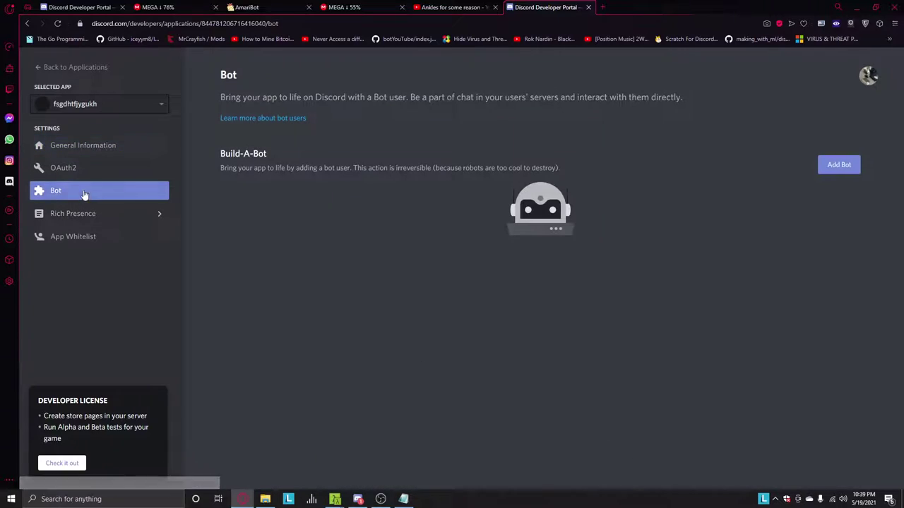
left_click(841, 167)
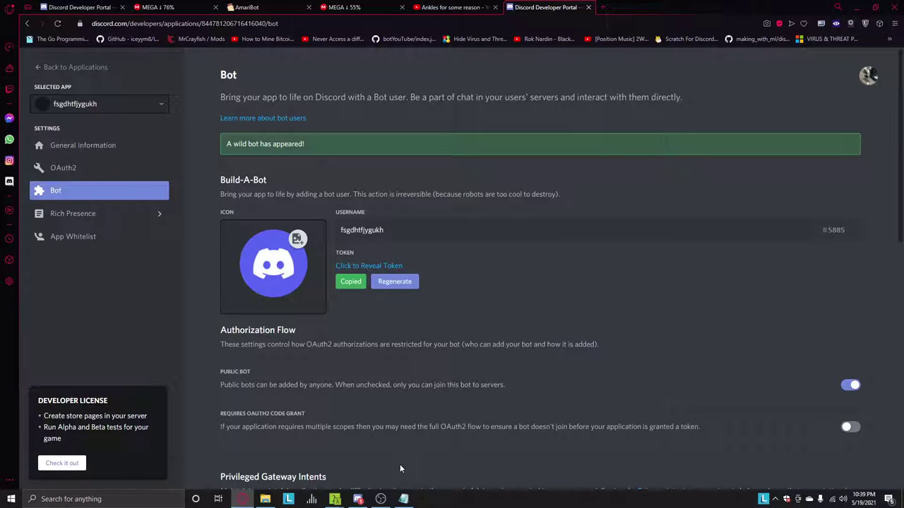
Step: In settings.json, replace the token placeholder with the copied bot token, set the prefix to test!, and save and close the file
left_click(403, 499)
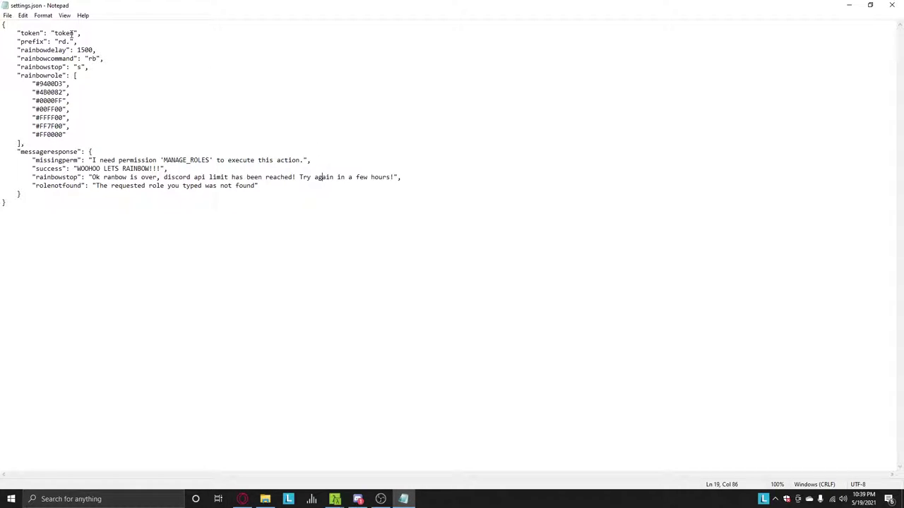
key("ctrl+v")
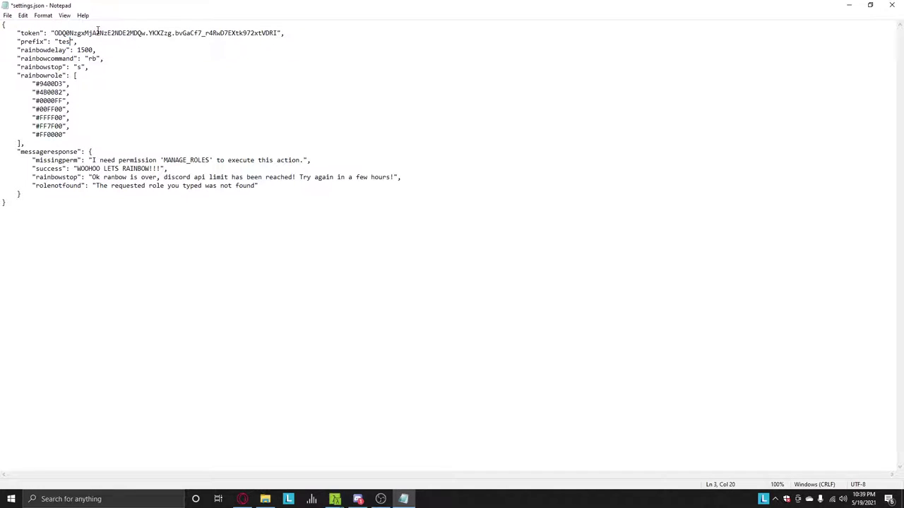
left_click(892, 5)
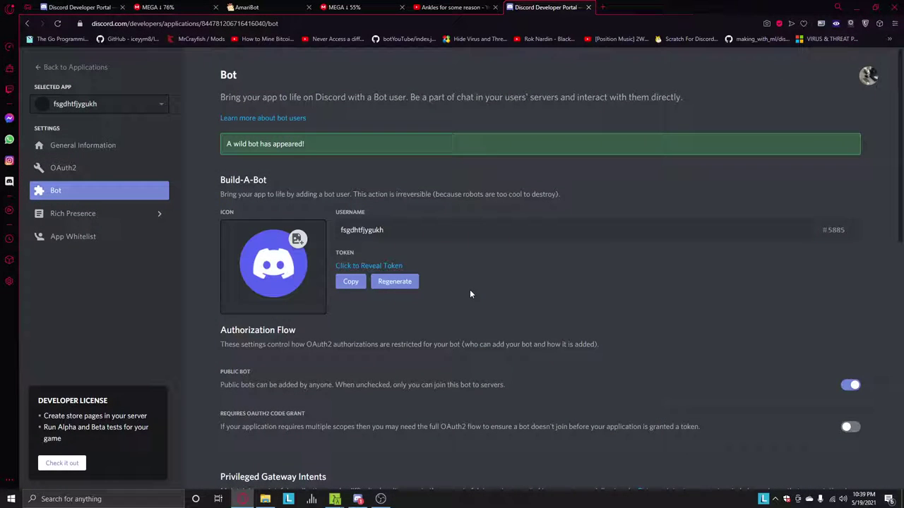
Step: Generate an OAuth2 invite URL for the application with the bot scope and the Administrator permission
left_click(101, 168)
scroll(443, 355, "down", 3)
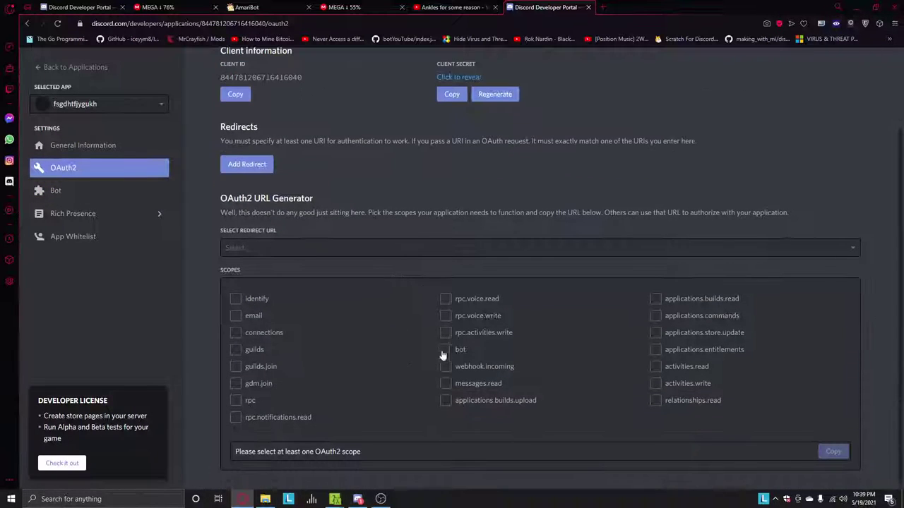
left_click(444, 351)
scroll(418, 344, "down", 3)
left_click(256, 330)
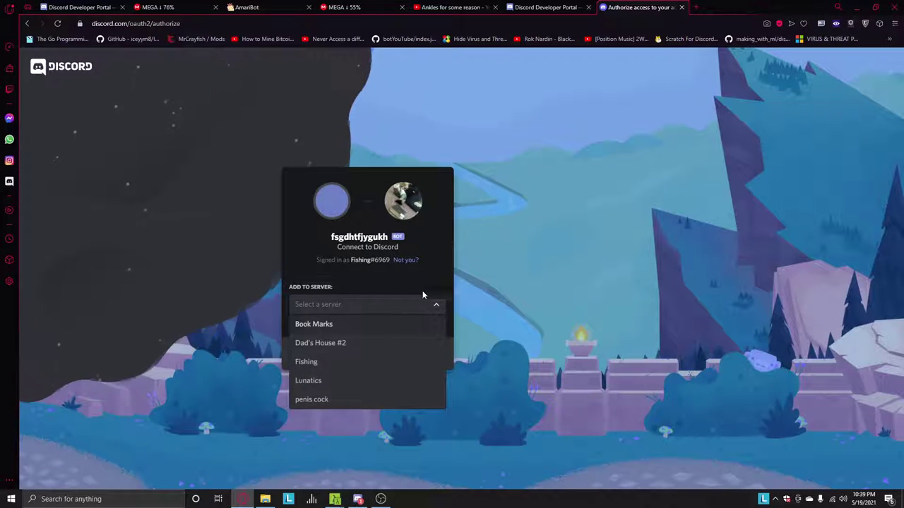
Step: Add the bot to the Lunatics server and authorize it with the Administrator permission
left_click(329, 379)
left_click(427, 353)
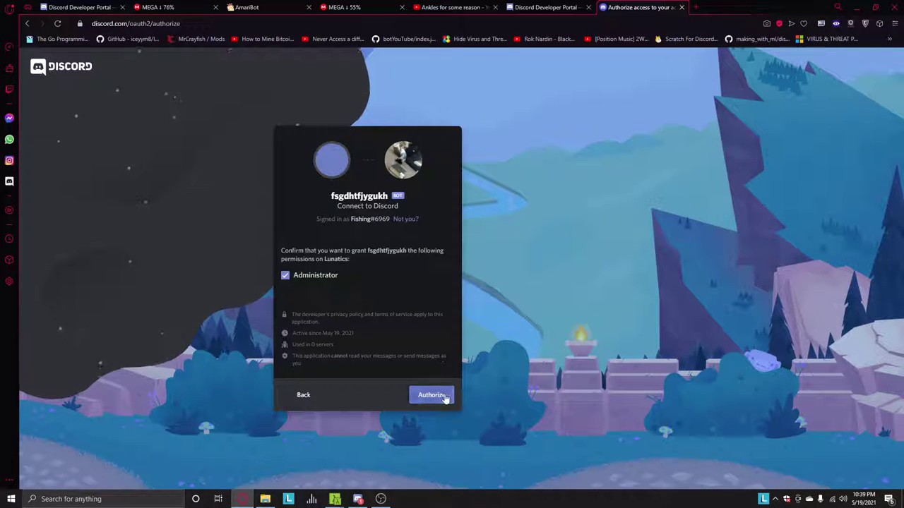
left_click(432, 396)
key("ctrl+shift+Tab")
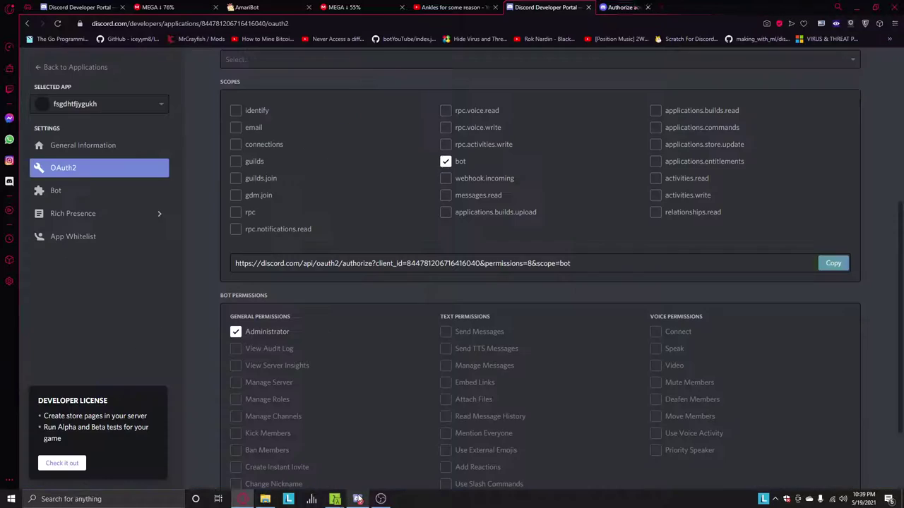
Step: Switch to Discord, assign the Bots role to the fsgdhtfjygukh bot in the Lunatics server, and open the main chat channel
left_click(358, 499)
left_click(85, 94)
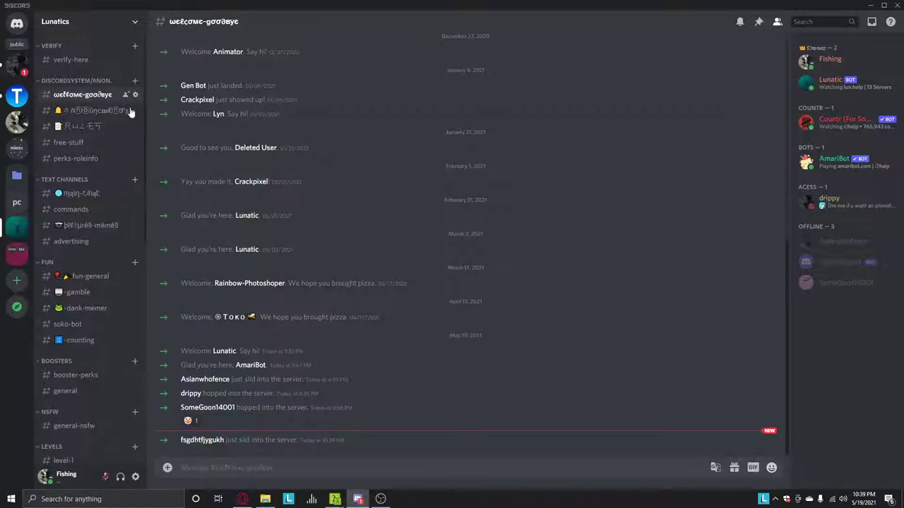
left_click(840, 262)
left_click(731, 344)
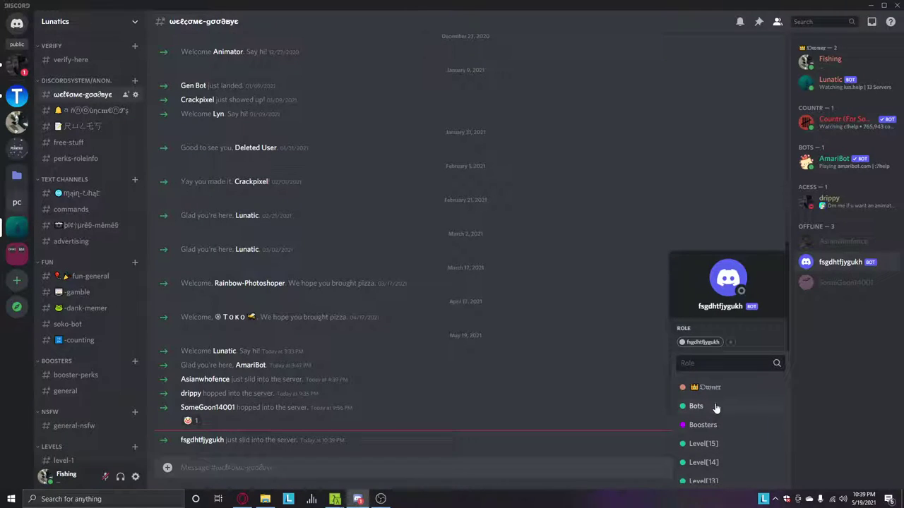
left_click(713, 408)
left_click(492, 372)
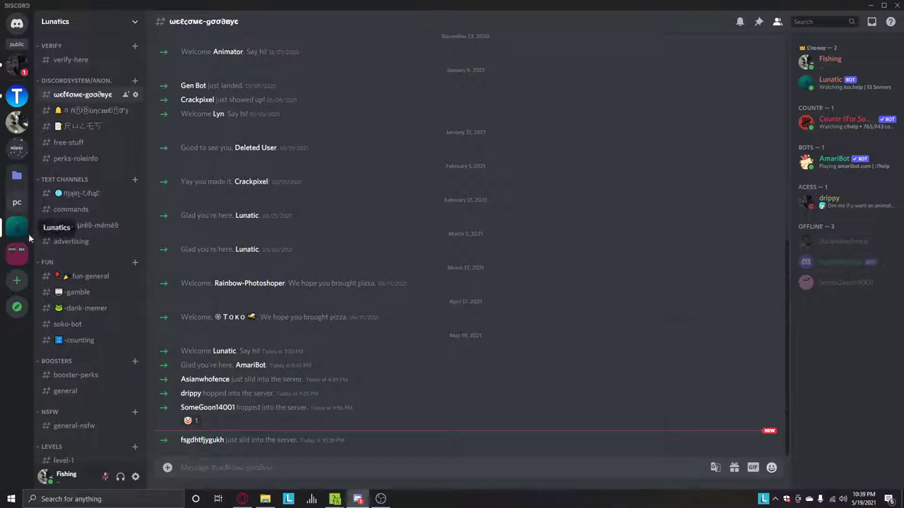
left_click(78, 193)
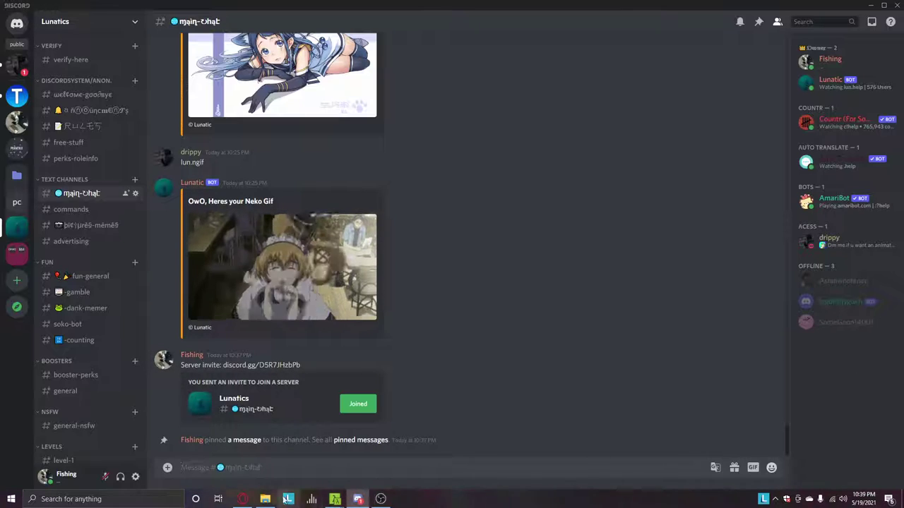
Step: Open a command prompt in the Rainbow-Bot-Fishing#6969 folder, install the npm packages, and run npm fund
left_click(264, 499)
left_click(379, 170)
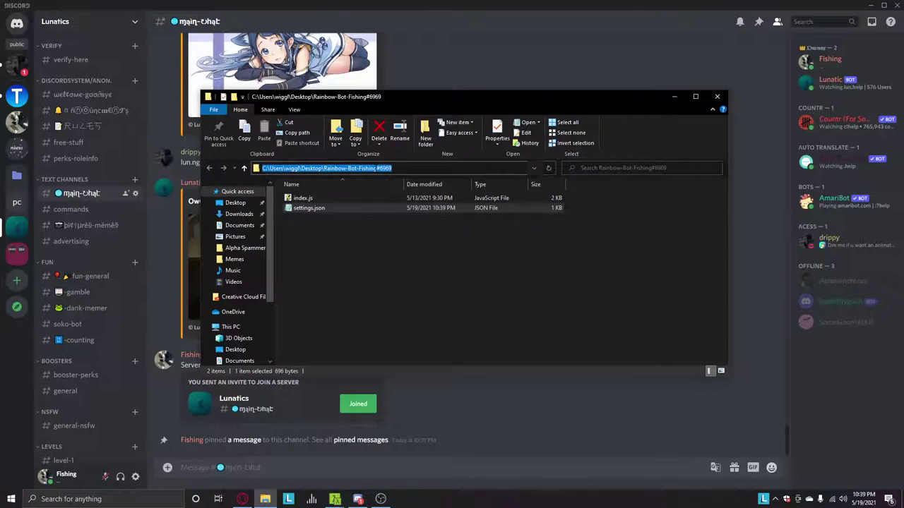
type("cmd")
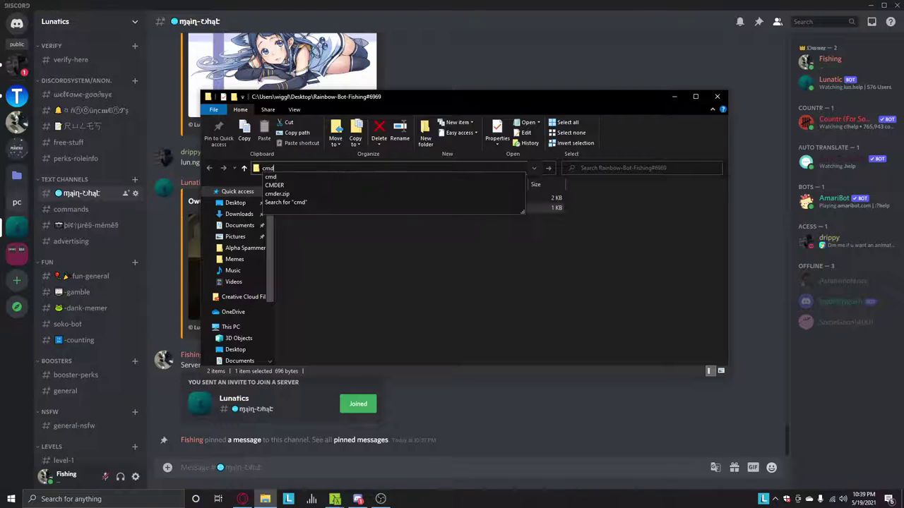
key("Return")
type("n")
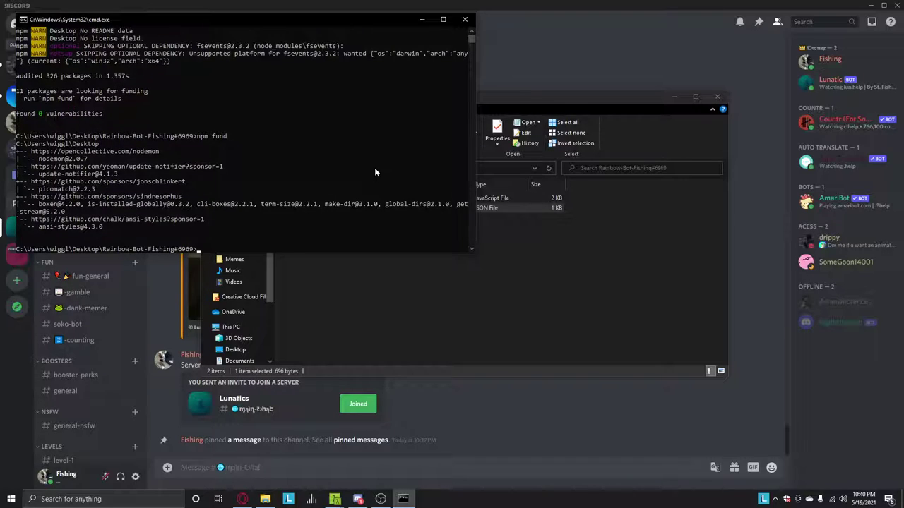
Step: Move the command prompt window toward the screen centre and start the bot with node index.js
left_click_drag(288, 27, 486, 95)
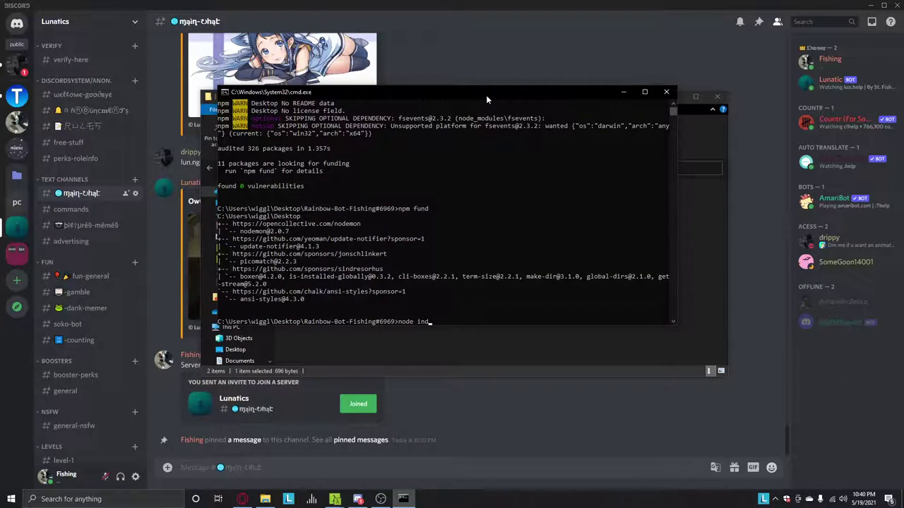
type("s")
key("Return")
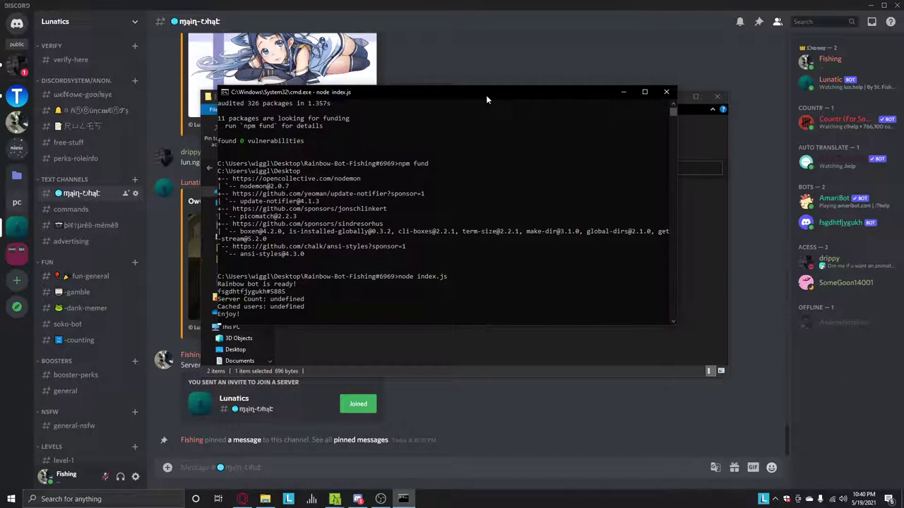
Step: Begin a test! command in the Discord main chat and check the rainbow command name in settings.json
left_click(469, 409)
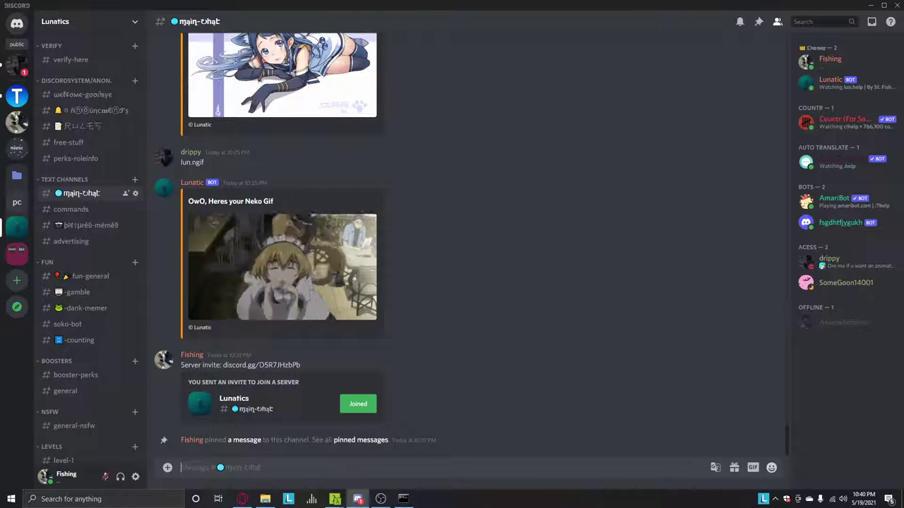
type("test!r")
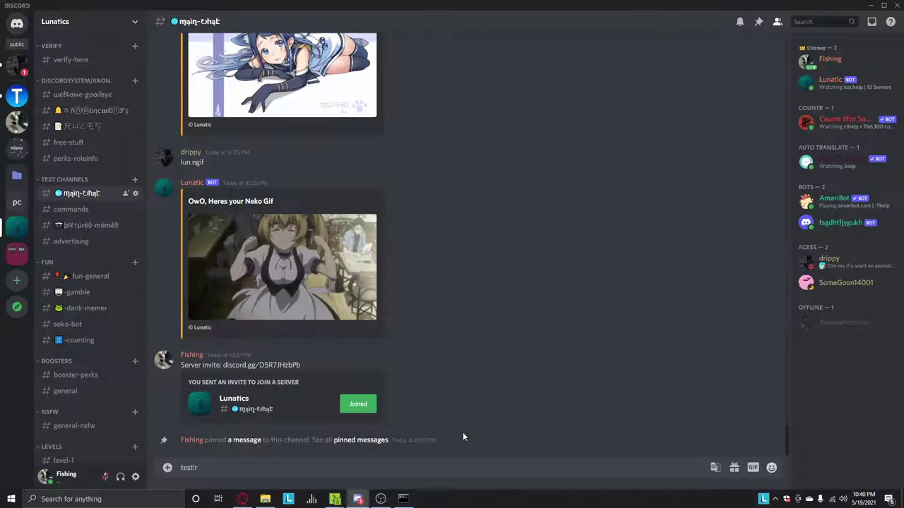
left_click(265, 499)
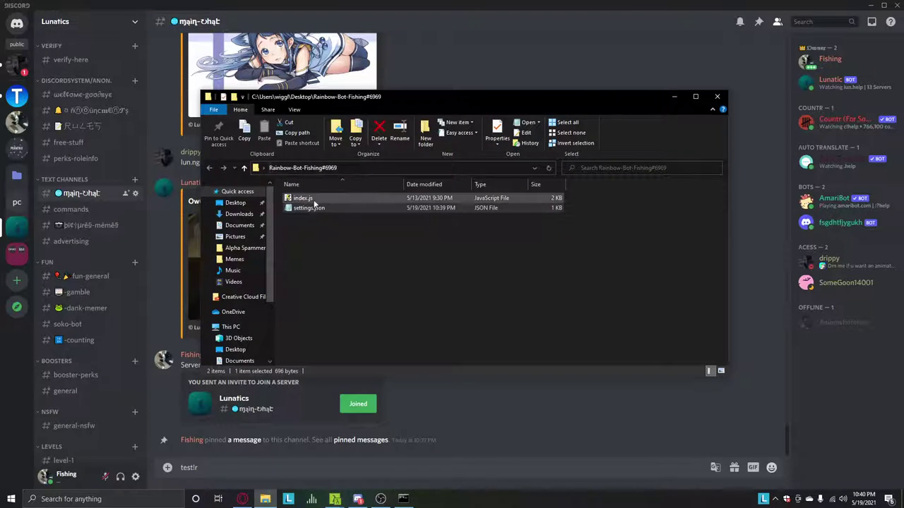
double_click(372, 206)
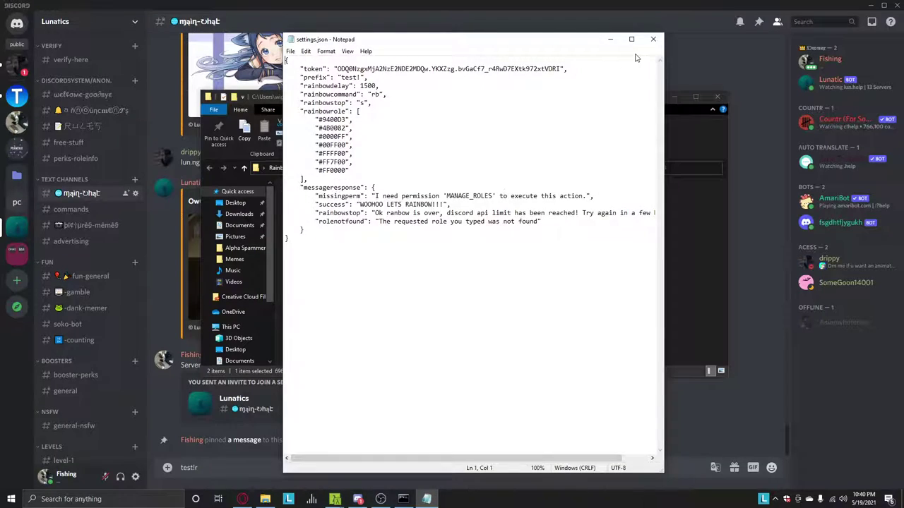
left_click(653, 39)
left_click(409, 449)
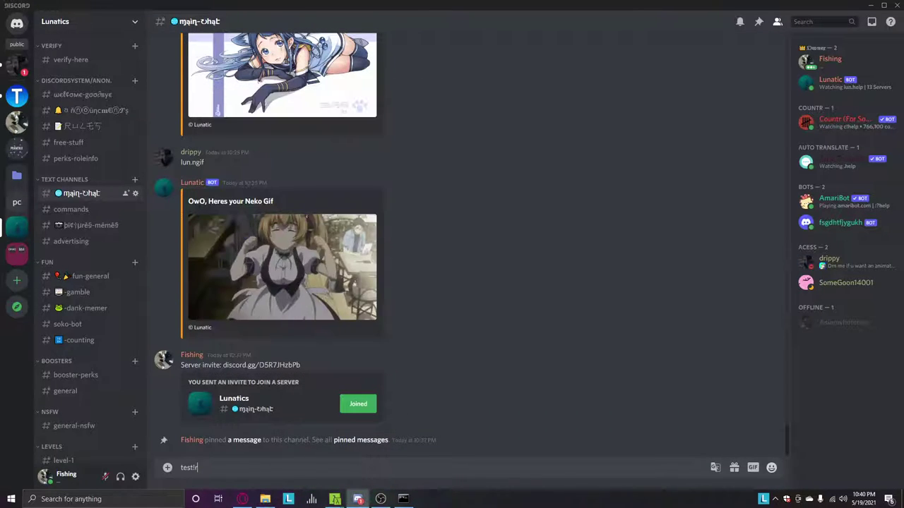
type("rb @")
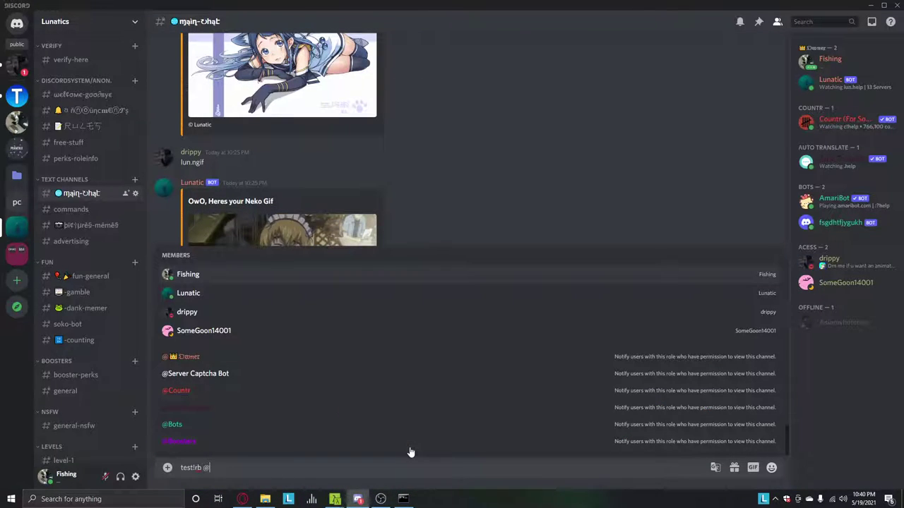
type("Acc")
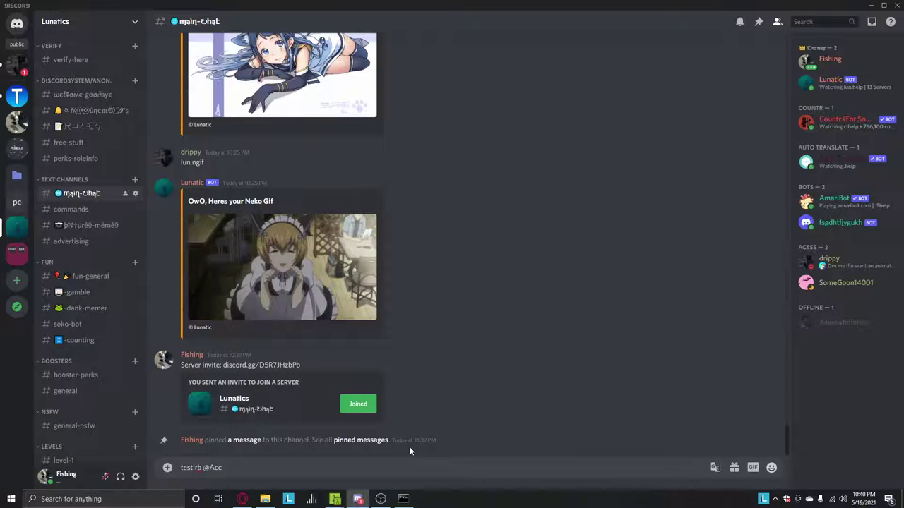
key("Down")
key("Down")
key("Down")
key("Return")
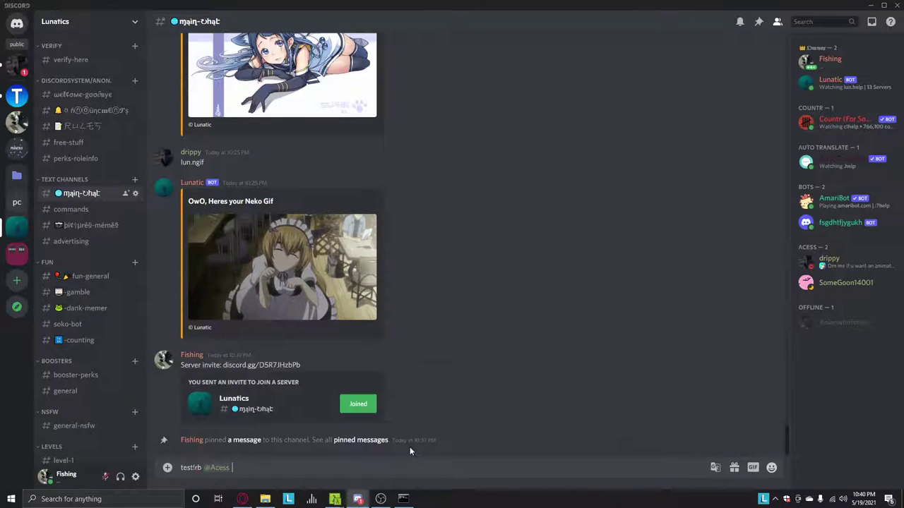
key("Return")
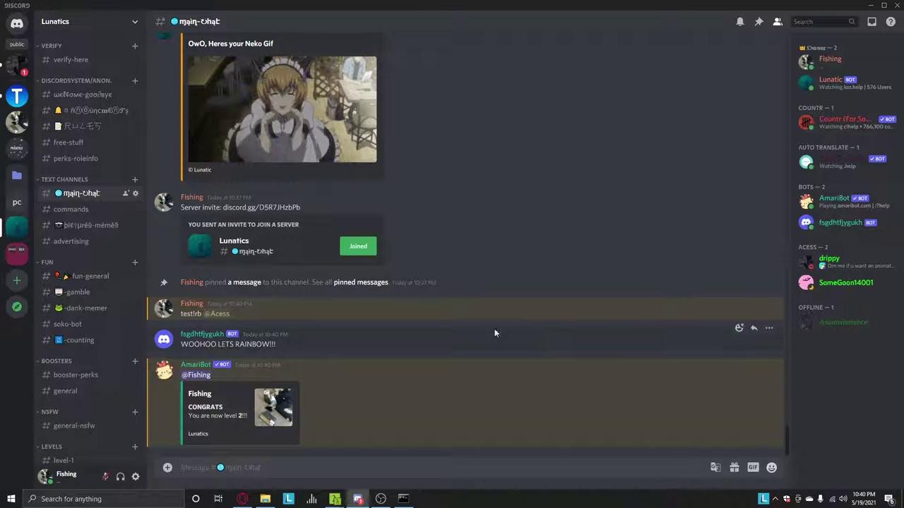
Step: Examine the Acess role colour on the profile card of a member who has that role
left_click(836, 283)
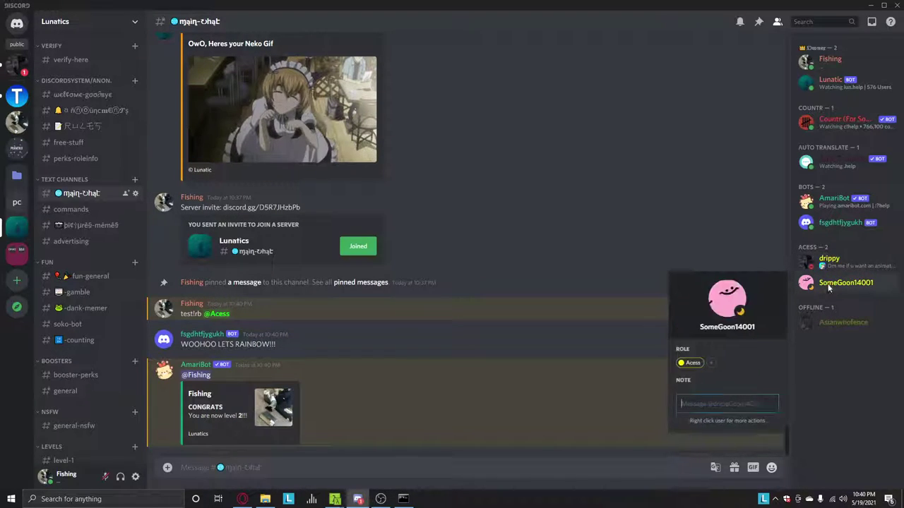
key("Escape")
Step: Open settings.json again, review the rainbowdelay value and the rainbowrole colours, and close the file and its folder
left_click(250, 499)
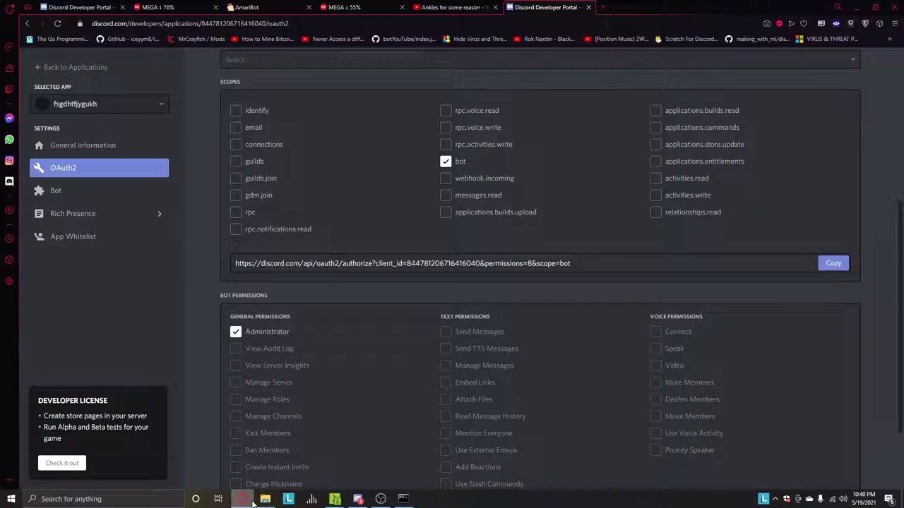
left_click(252, 503)
left_click(265, 499)
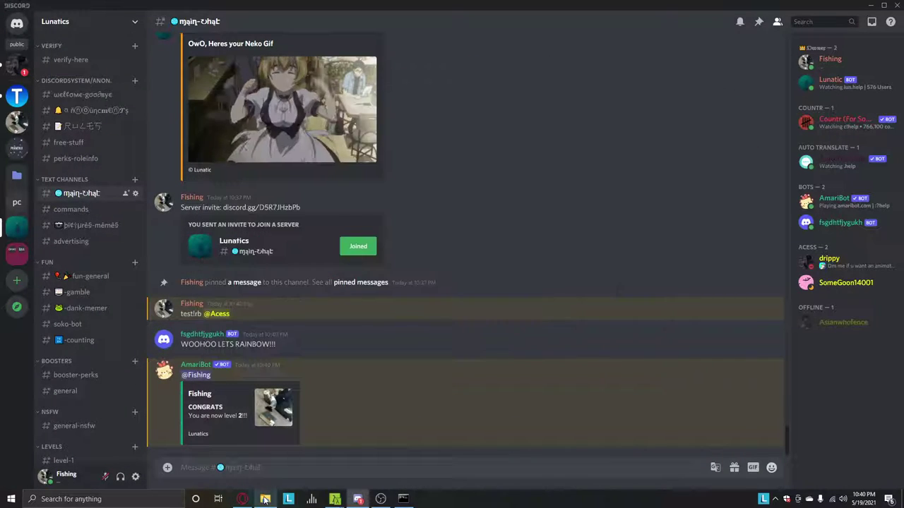
left_click(265, 499)
double_click(308, 208)
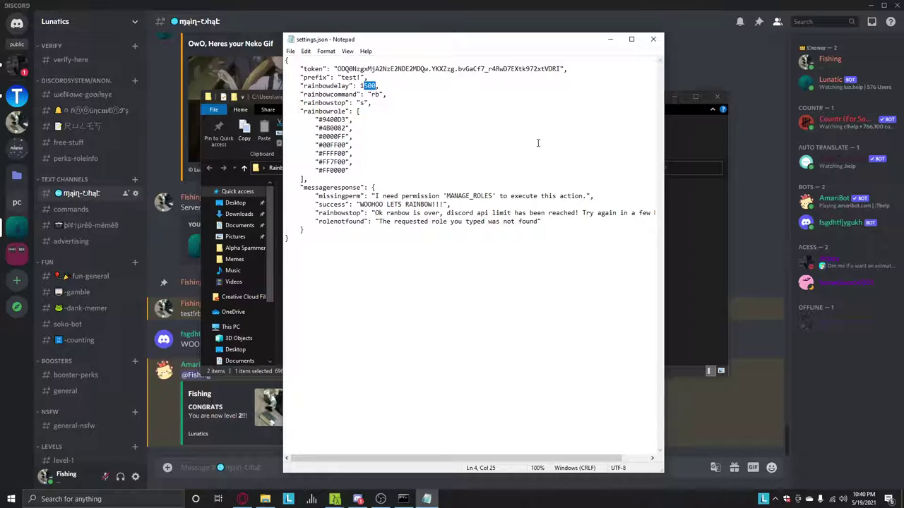
left_click(541, 137)
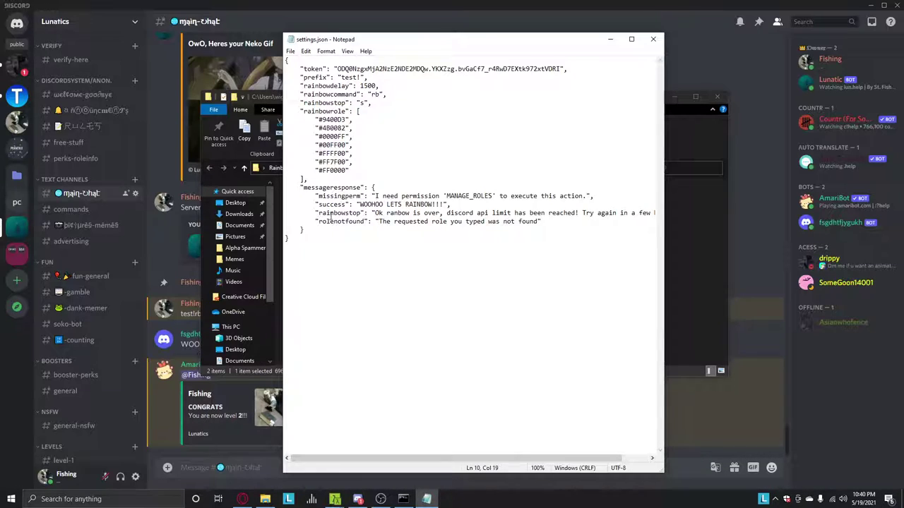
left_click(655, 41)
left_click(717, 96)
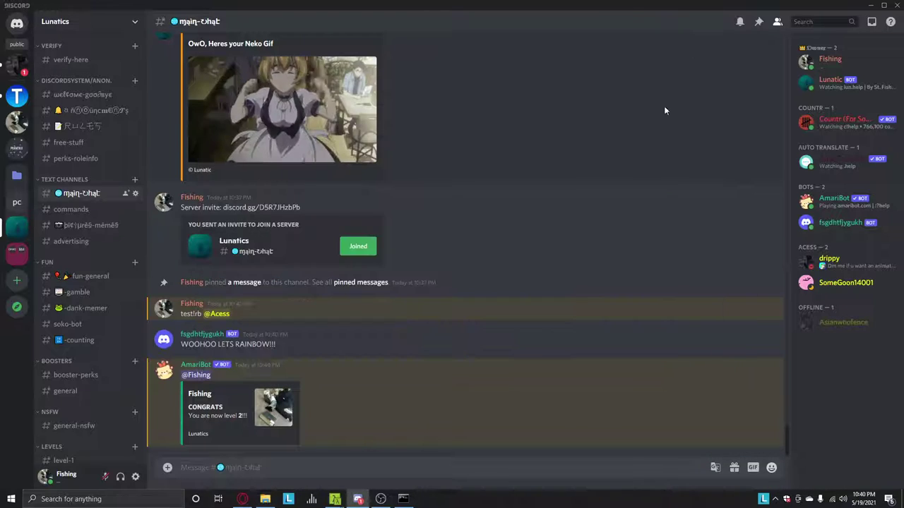